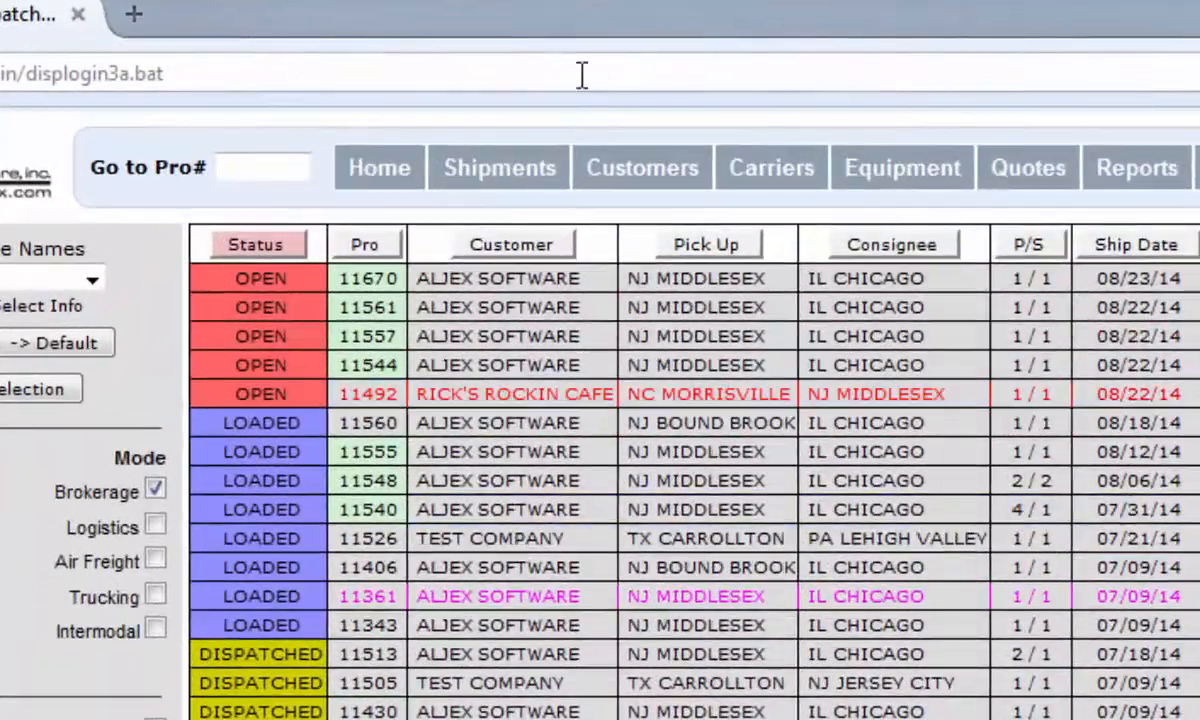
Step: Start a new shipment record and set its equipment type to VAN
{"action": "mouse_move", "coordinate": [525, 180]}
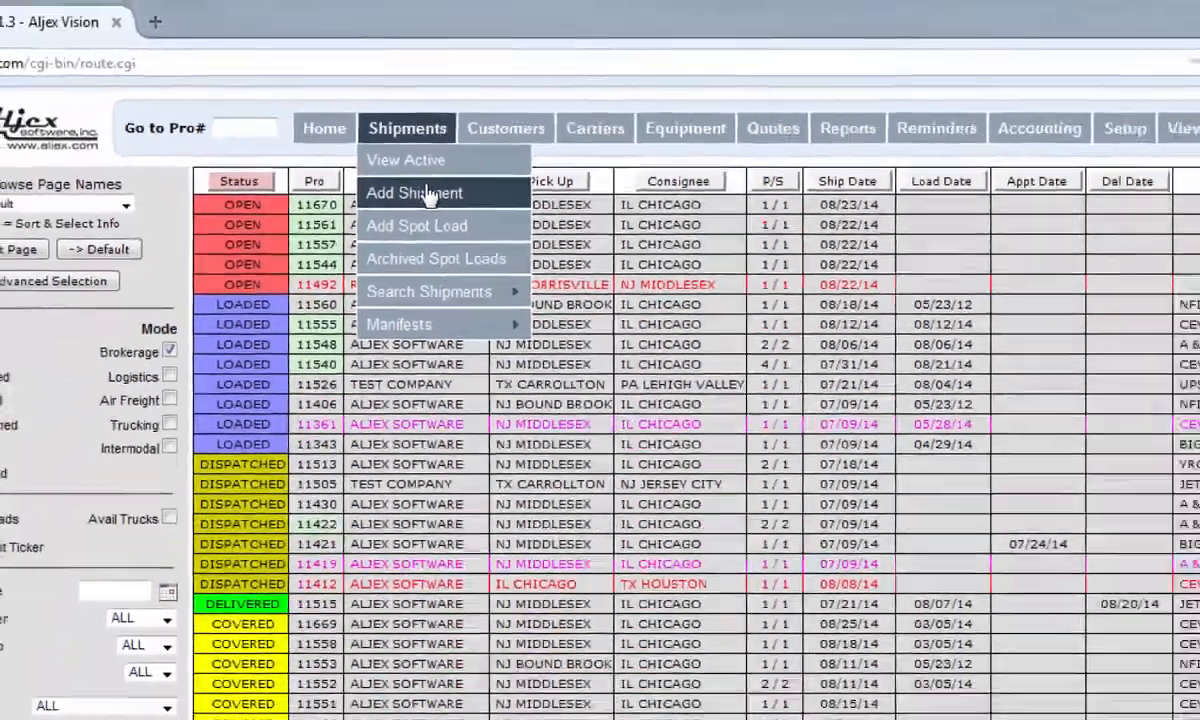
{"action": "left_click", "coordinate": [528, 262]}
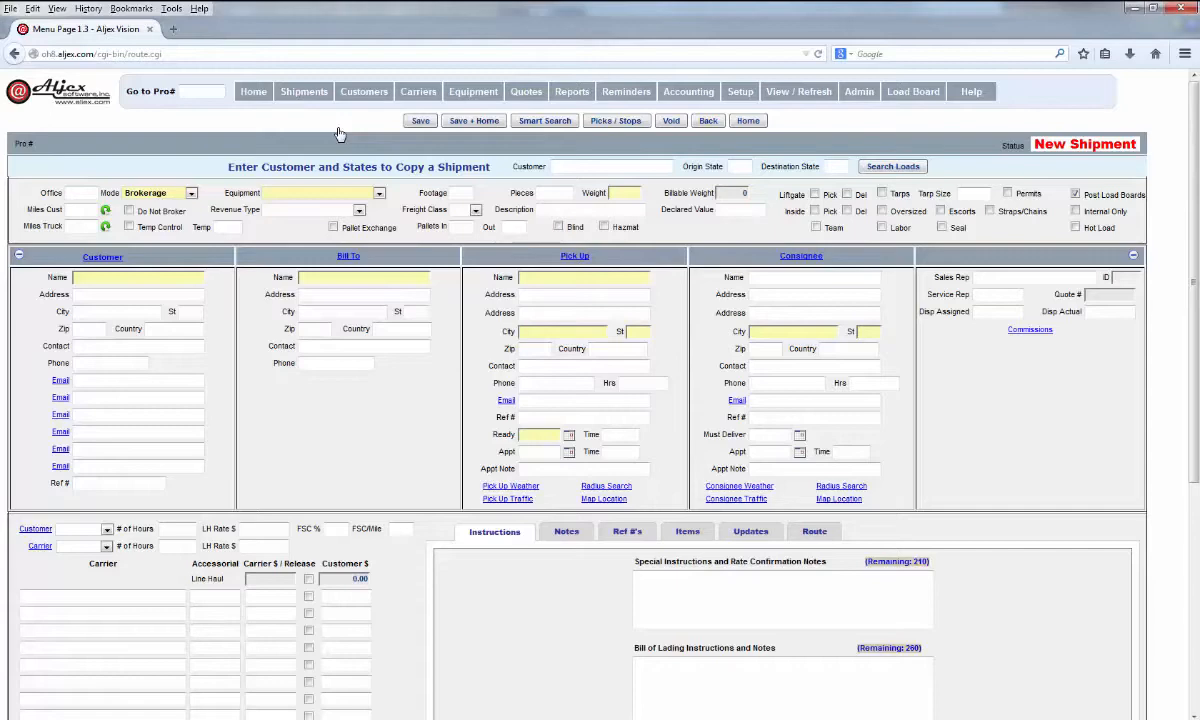
{"action": "left_click", "coordinate": [365, 192]}
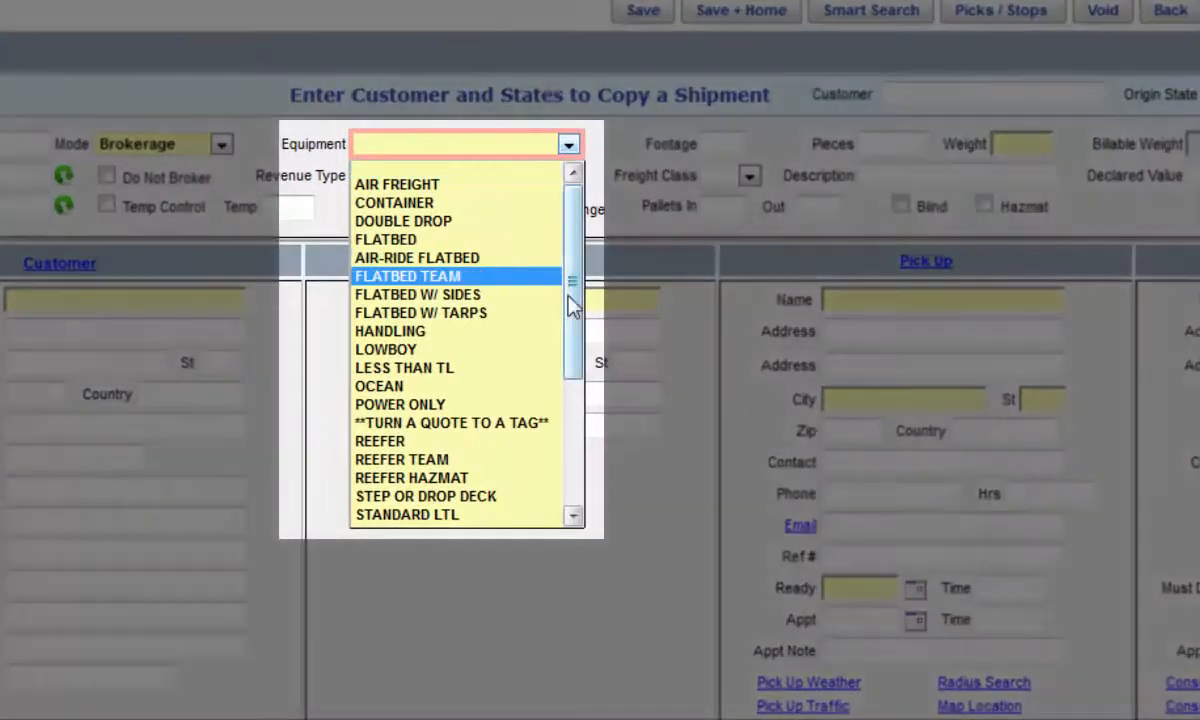
{"action": "scroll", "coordinate": [490, 435], "scroll_direction": "down", "scroll_amount": 3}
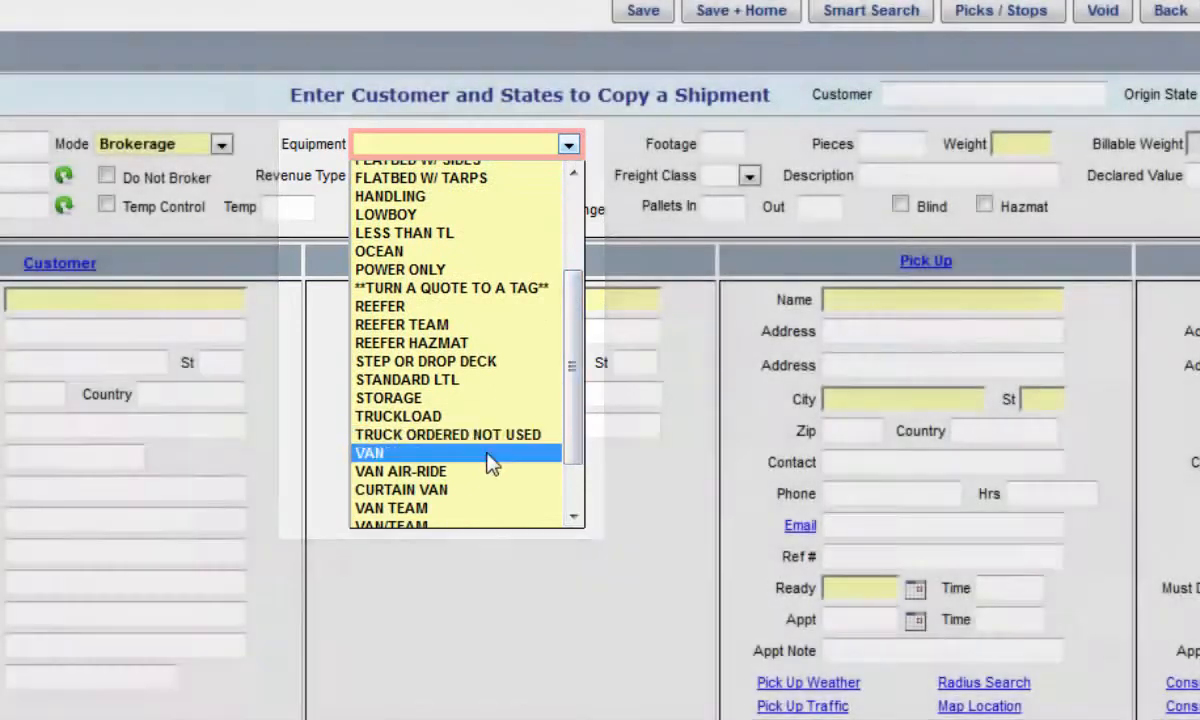
{"action": "left_click", "coordinate": [488, 455]}
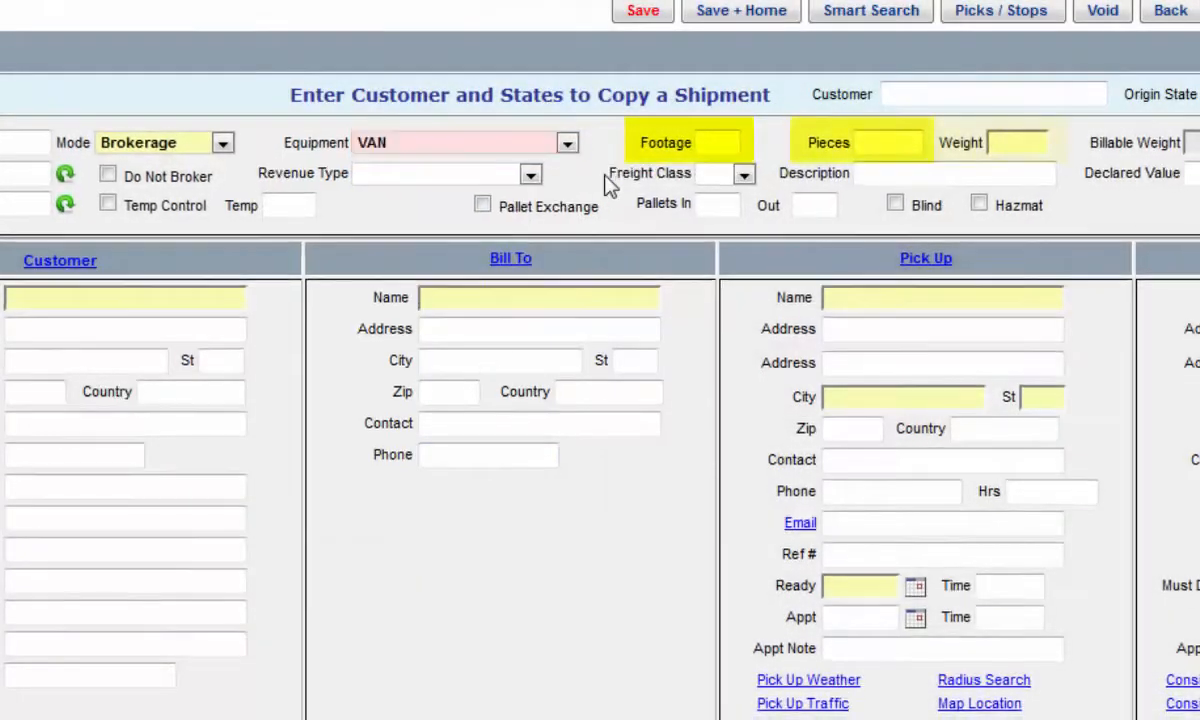
Step: Enter the load details: footage 50, pieces 55, weight 40000 and description OYSTERS
{"action": "left_click", "coordinate": [728, 143]}
{"action": "type", "text": "50"}
{"action": "left_click", "coordinate": [859, 150]}
{"action": "type", "text": "55"}
{"action": "left_click", "coordinate": [1020, 150]}
{"action": "type", "text": "40000"}
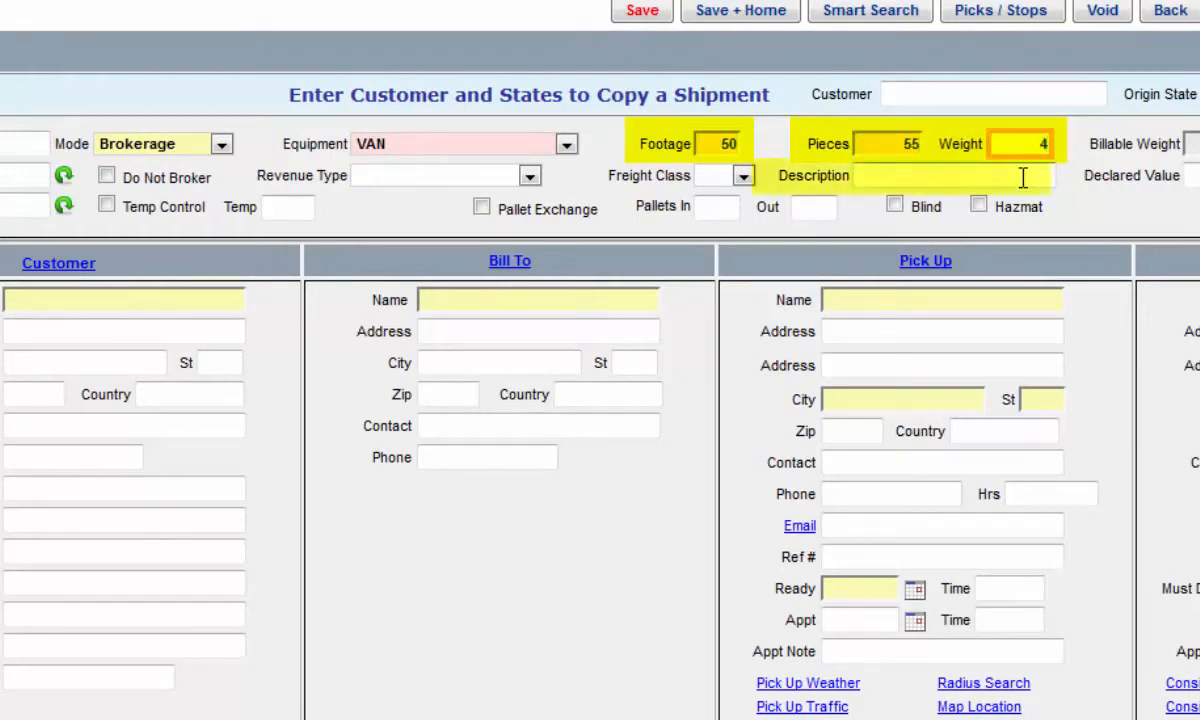
{"action": "left_click", "coordinate": [1127, 174]}
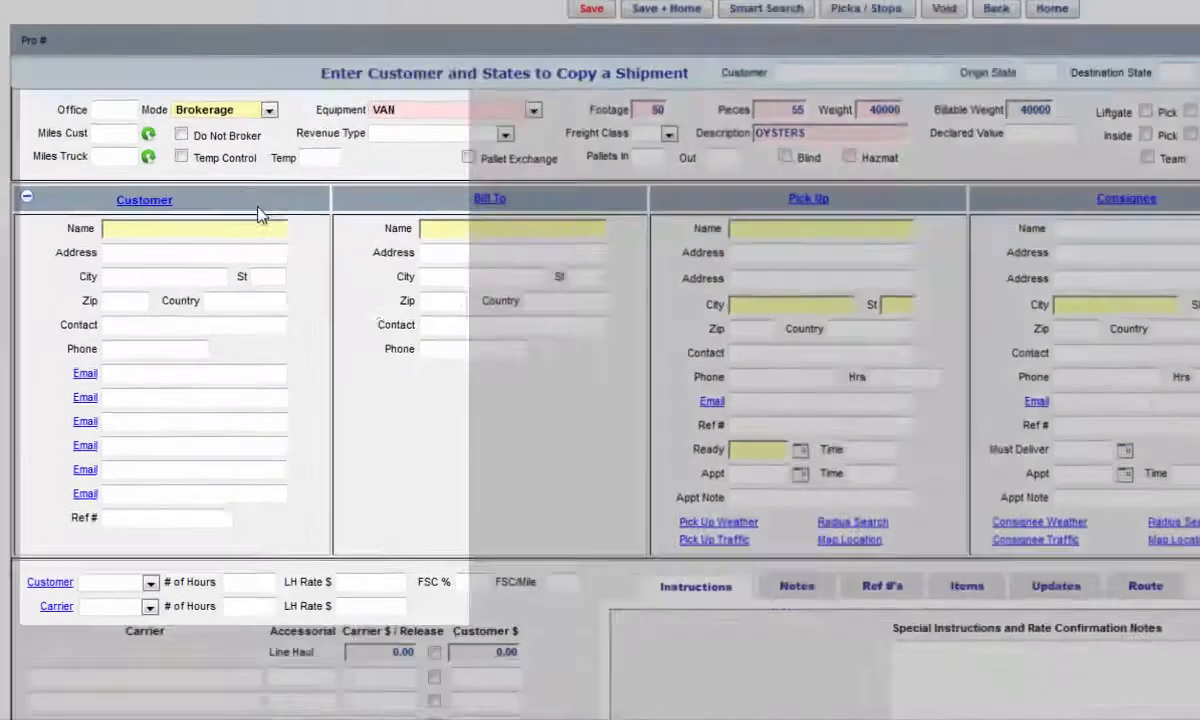
Step: Fill the Customer section with the existing ALJEX SOFTWARE record and enter the customer's reference number
{"action": "left_click", "coordinate": [182, 276]}
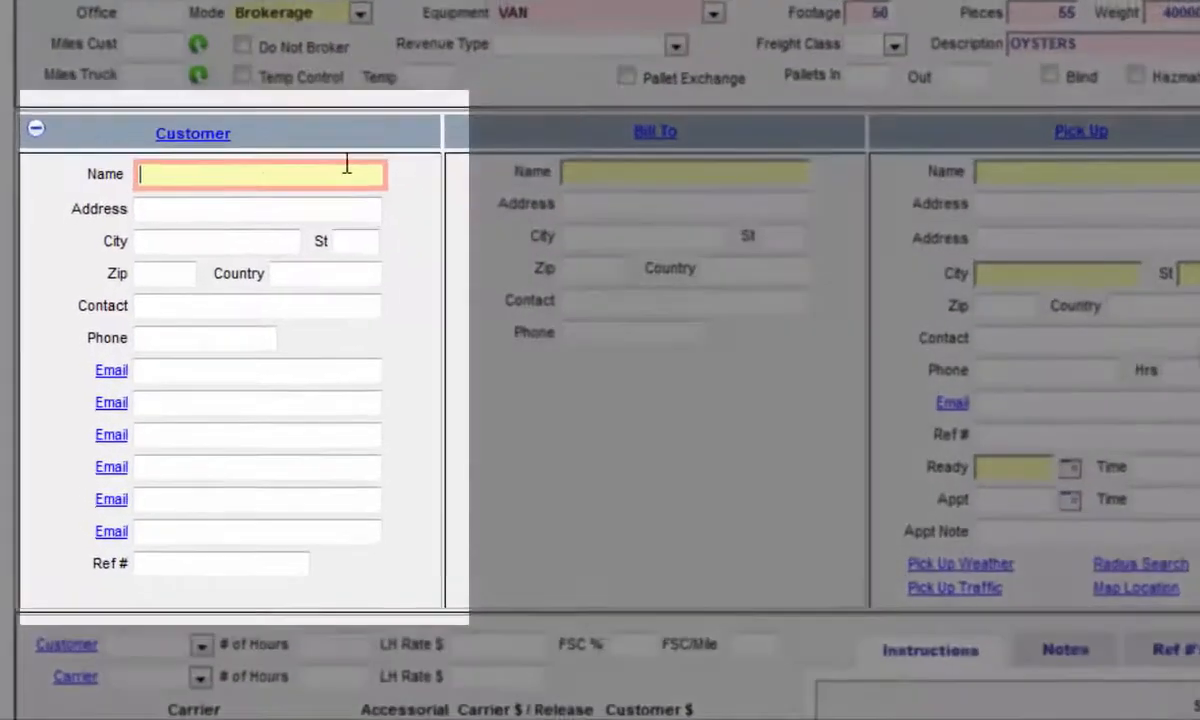
{"action": "type", "text": "alj"}
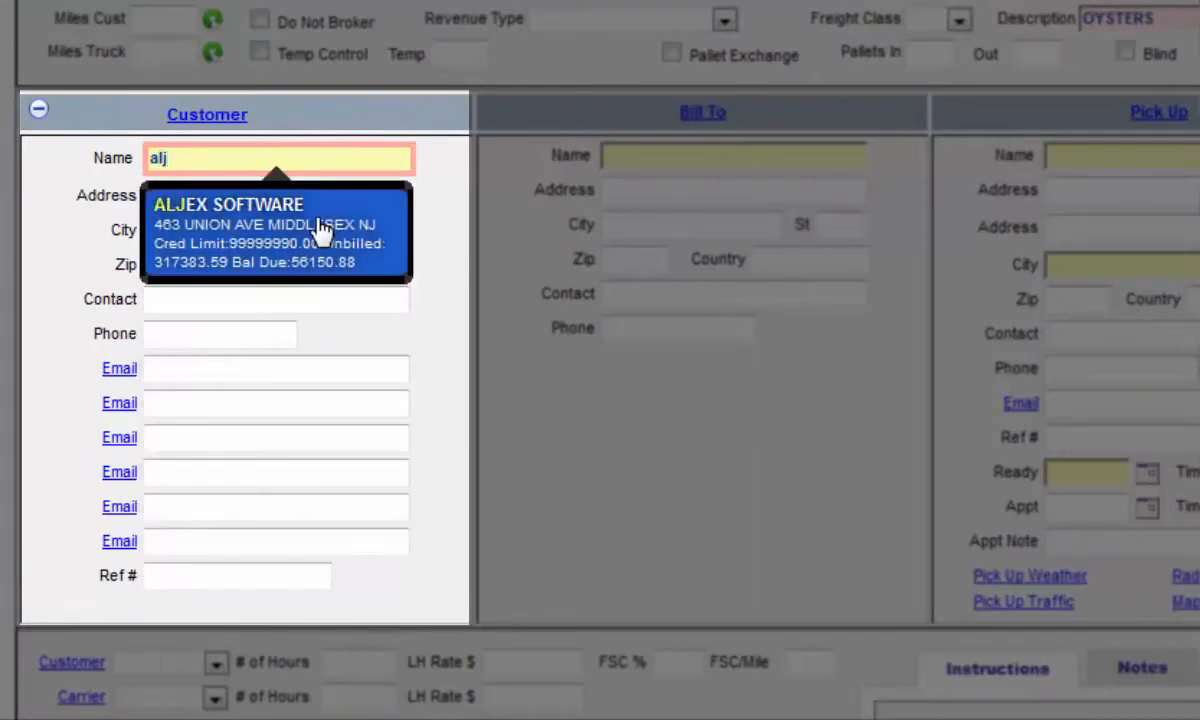
{"action": "left_click", "coordinate": [320, 230]}
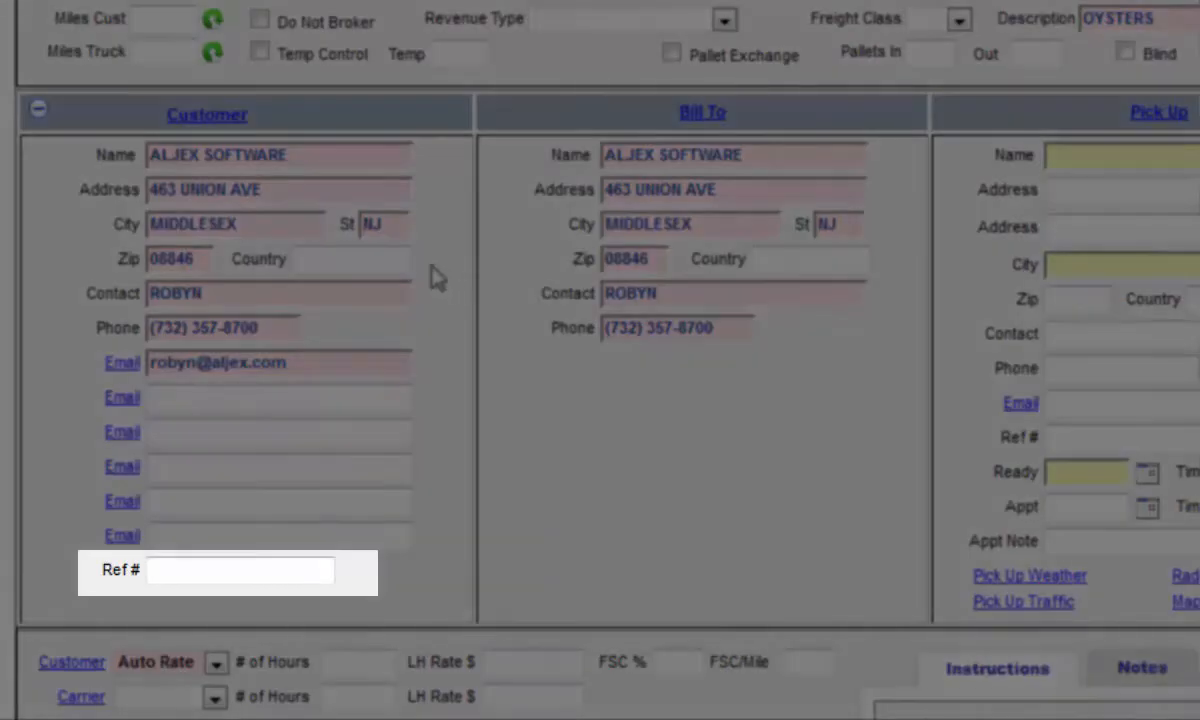
{"action": "left_click", "coordinate": [260, 567]}
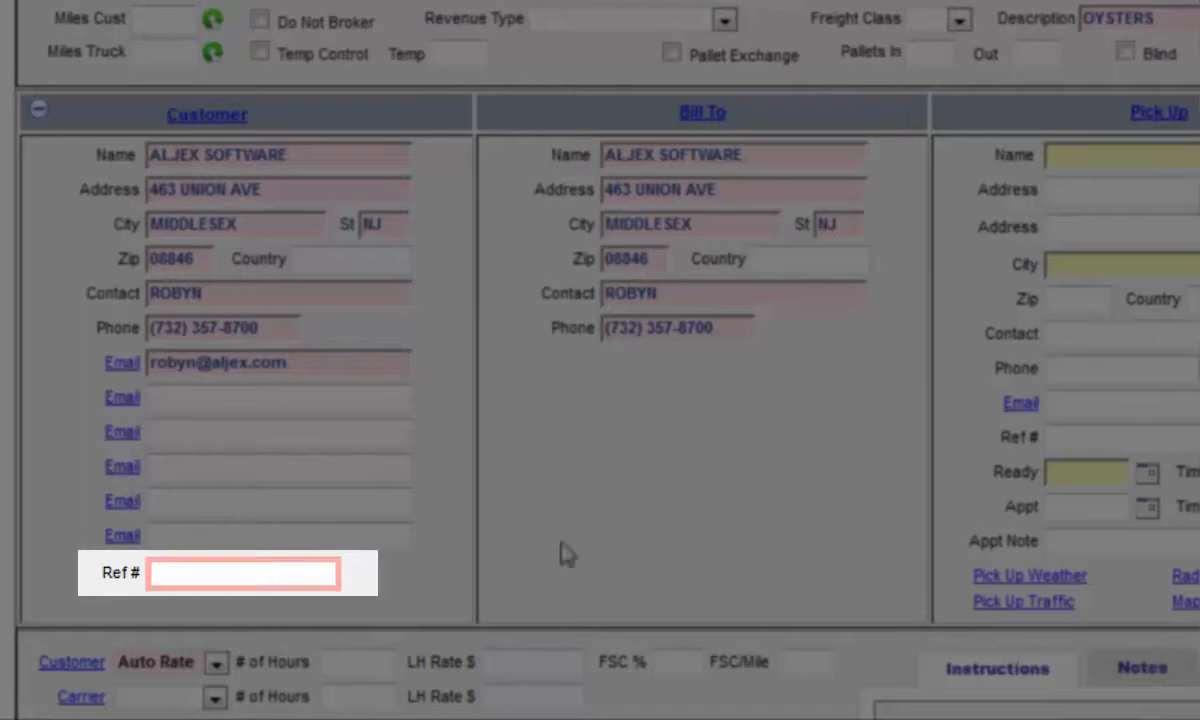
{"action": "type", "text": "254437"}
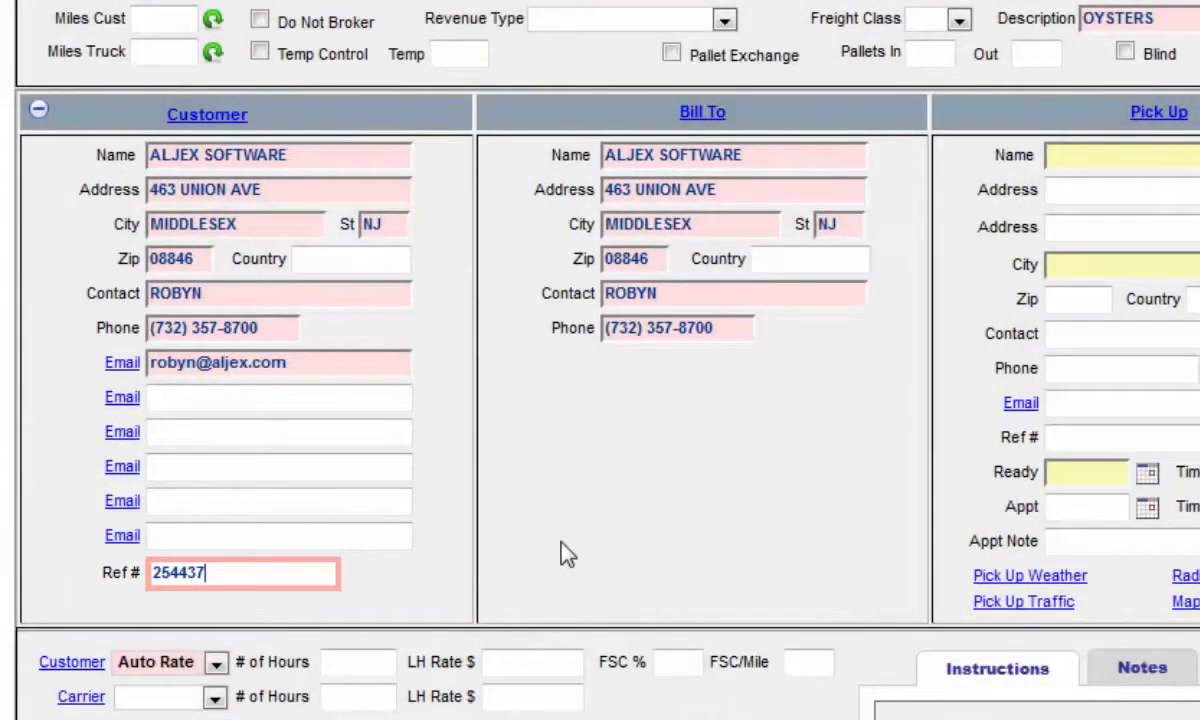
{"action": "left_click", "coordinate": [561, 542]}
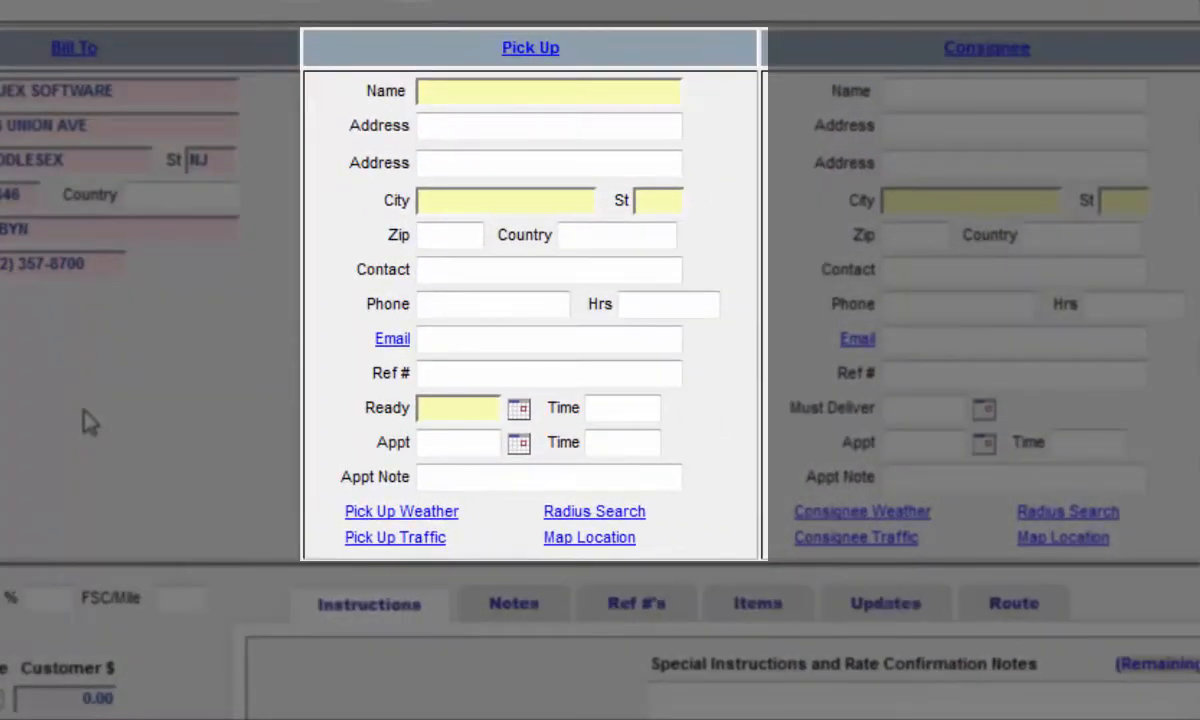
Step: Fill the Pick Up section with the existing ALJEX SOFTWARE record and enter the pickup reference number
{"action": "left_click", "coordinate": [484, 93]}
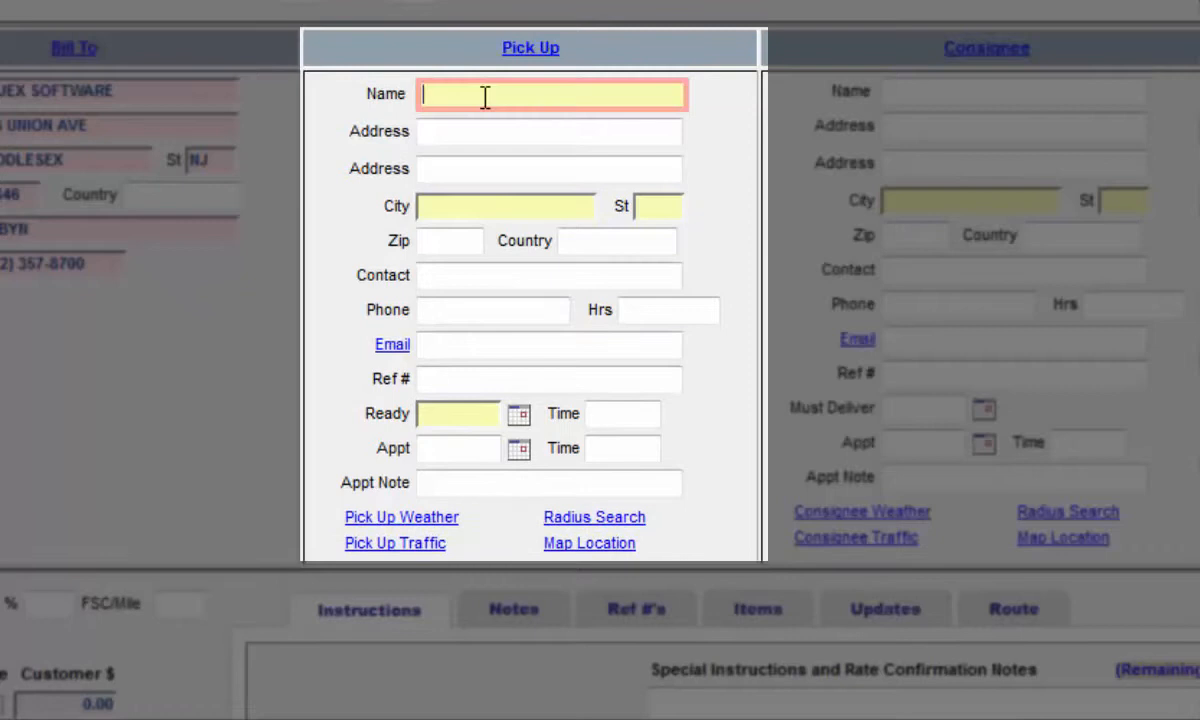
{"action": "type", "text": "aljex"}
{"action": "key", "text": "Down"}
{"action": "key", "text": "Return"}
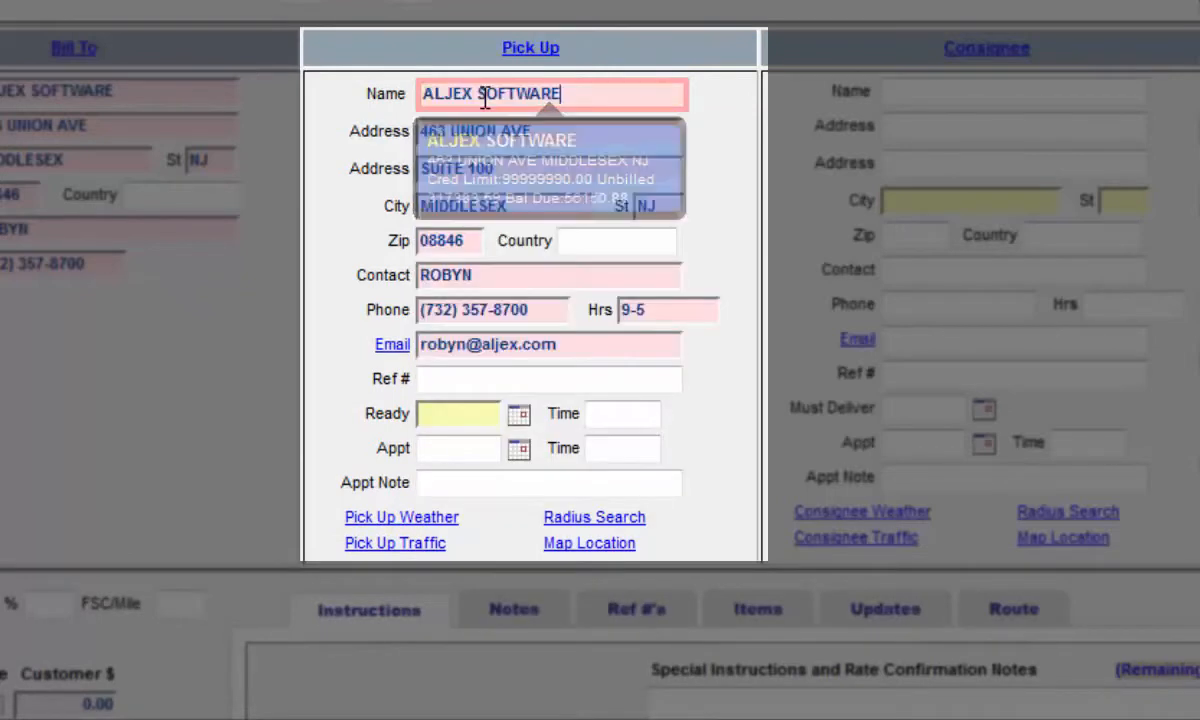
{"action": "left_click", "coordinate": [746, 268]}
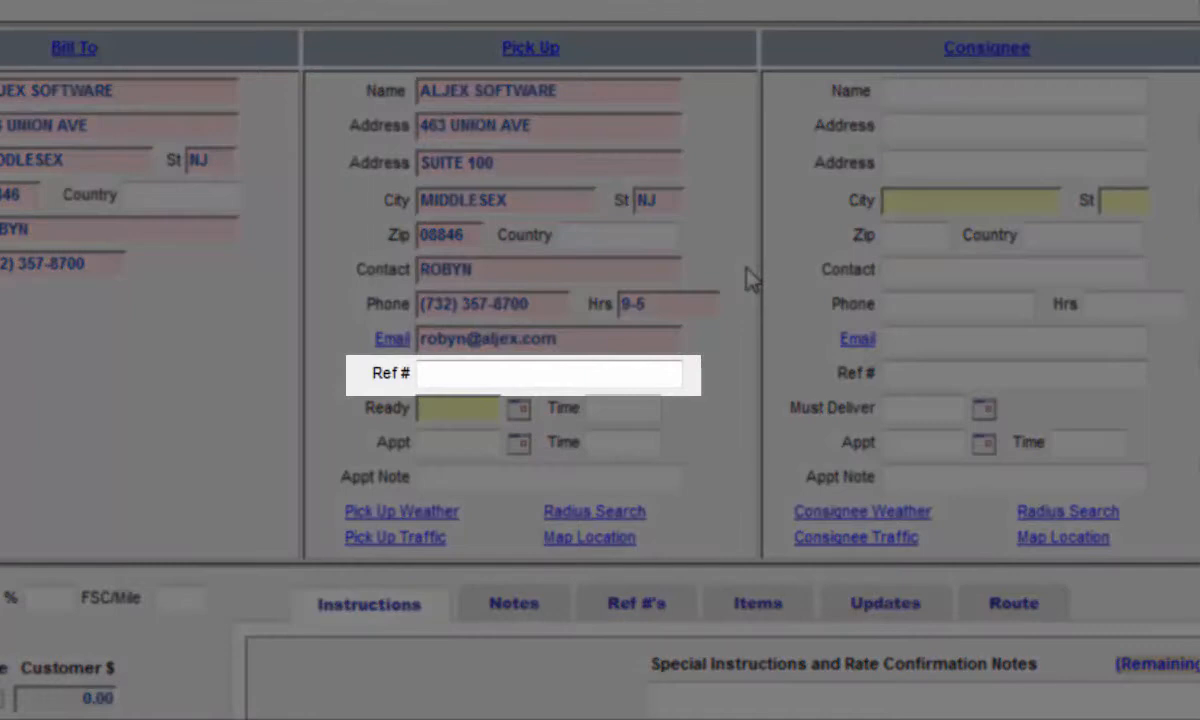
{"action": "left_click", "coordinate": [656, 364]}
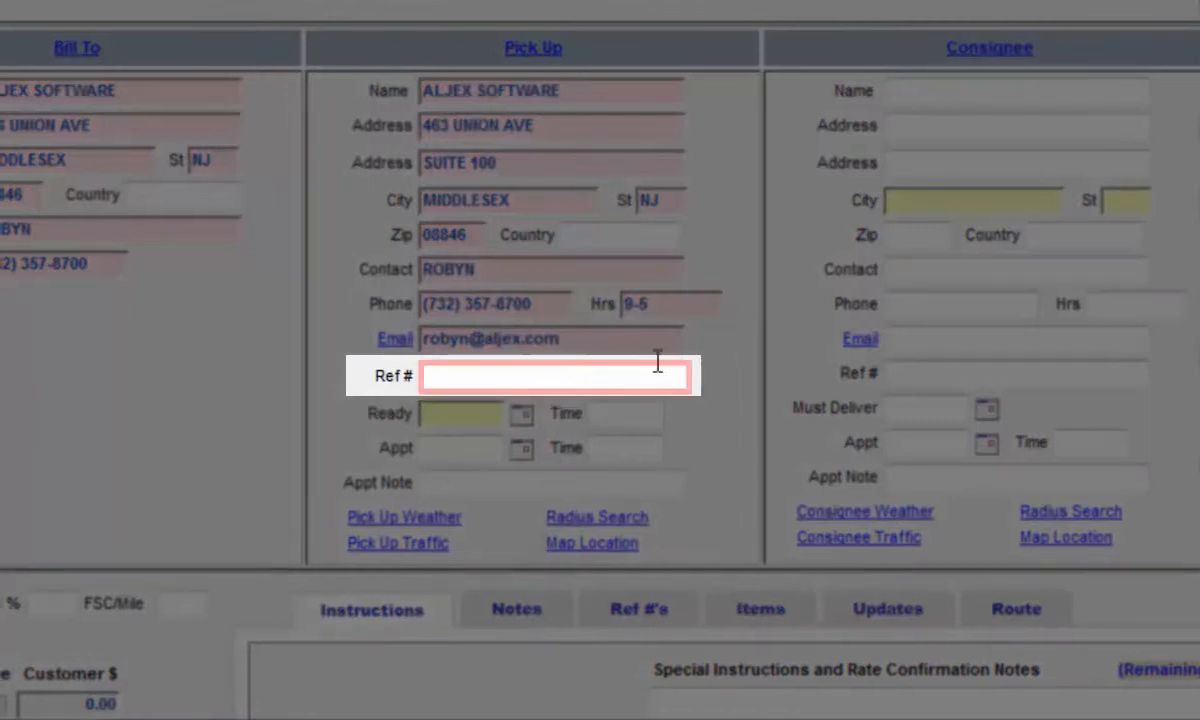
{"action": "type", "text": "974072"}
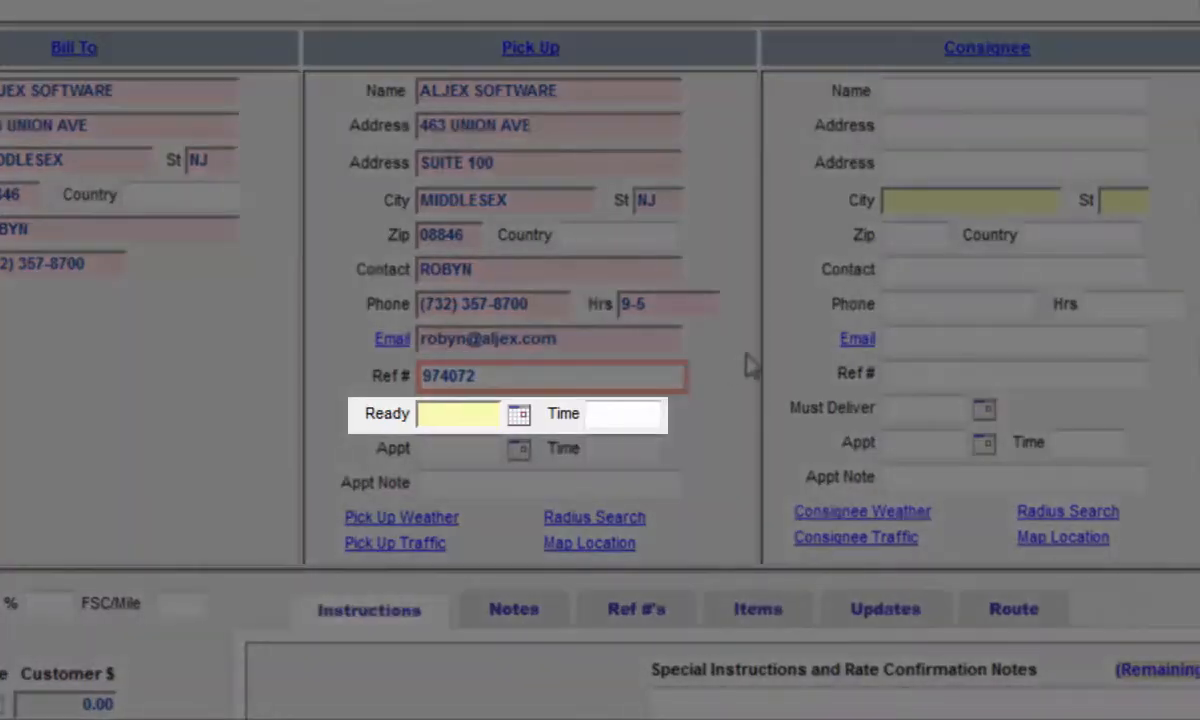
Step: Set the pickup ready date to 08/26/14 at 15:00 and the pickup appointment to 08/28/14 at 12:00
{"action": "left_click", "coordinate": [530, 414]}
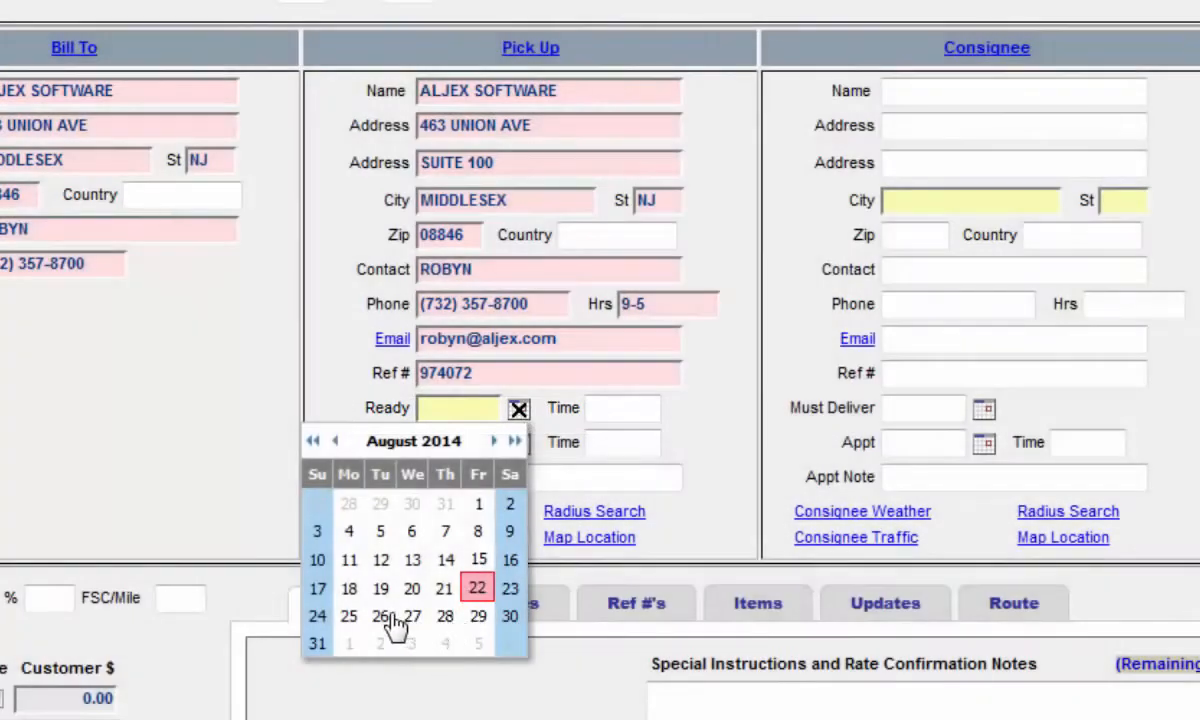
{"action": "left_click", "coordinate": [393, 616]}
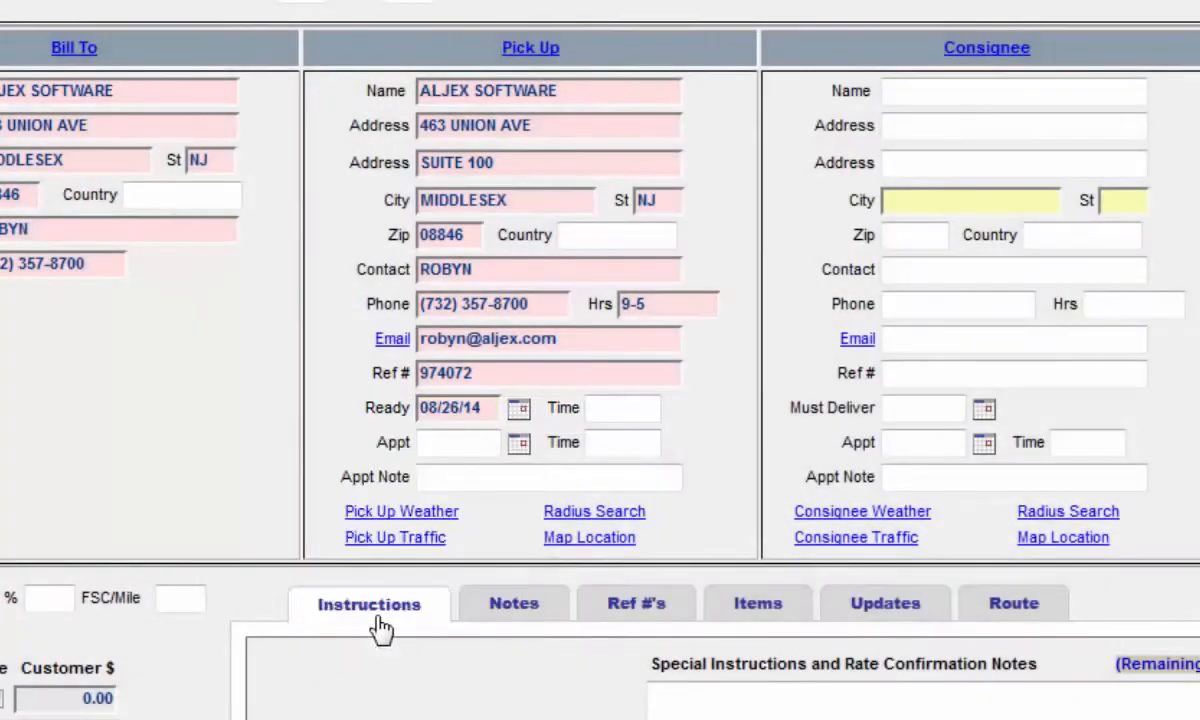
{"action": "type", "text": "15:0"}
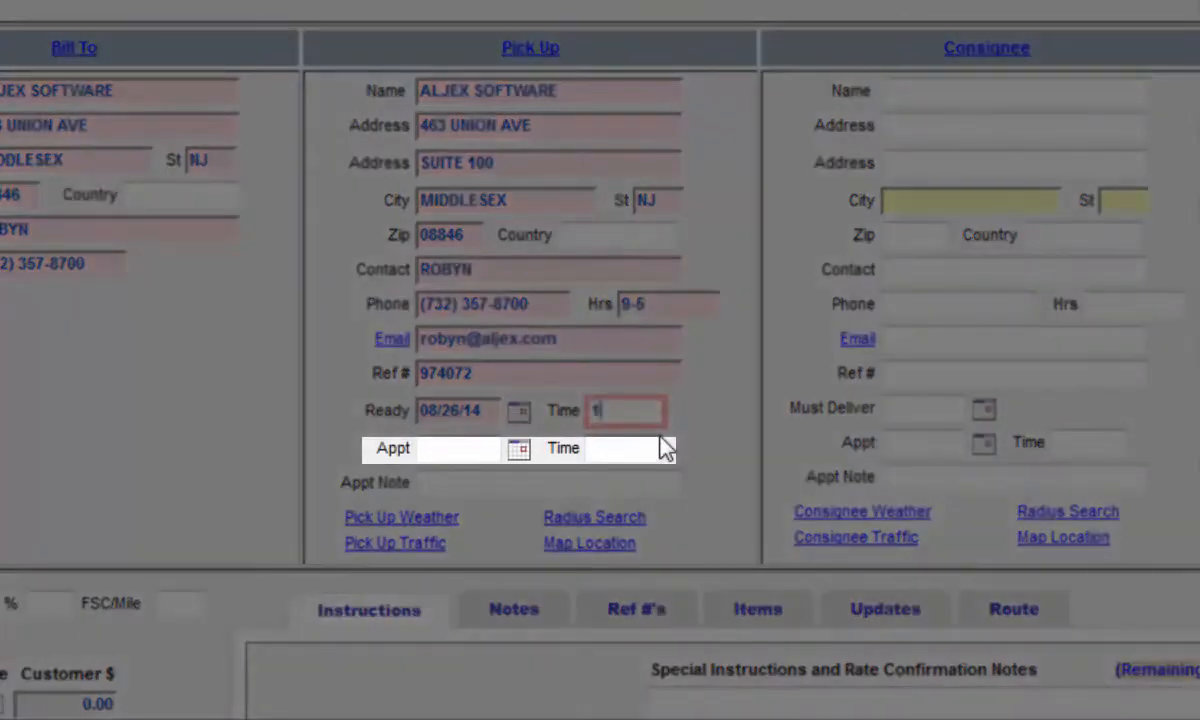
{"action": "type", "text": "0"}
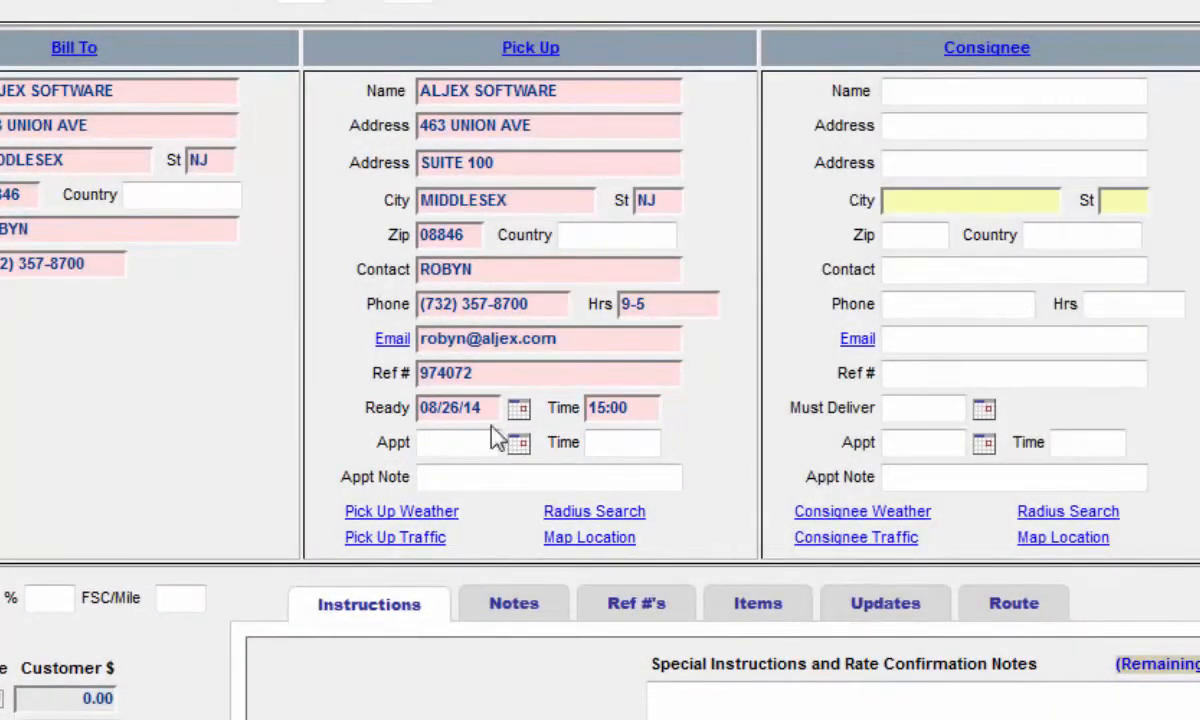
{"action": "left_click", "coordinate": [518, 442]}
{"action": "left_click", "coordinate": [443, 650]}
{"action": "type", "text": "12:00"}
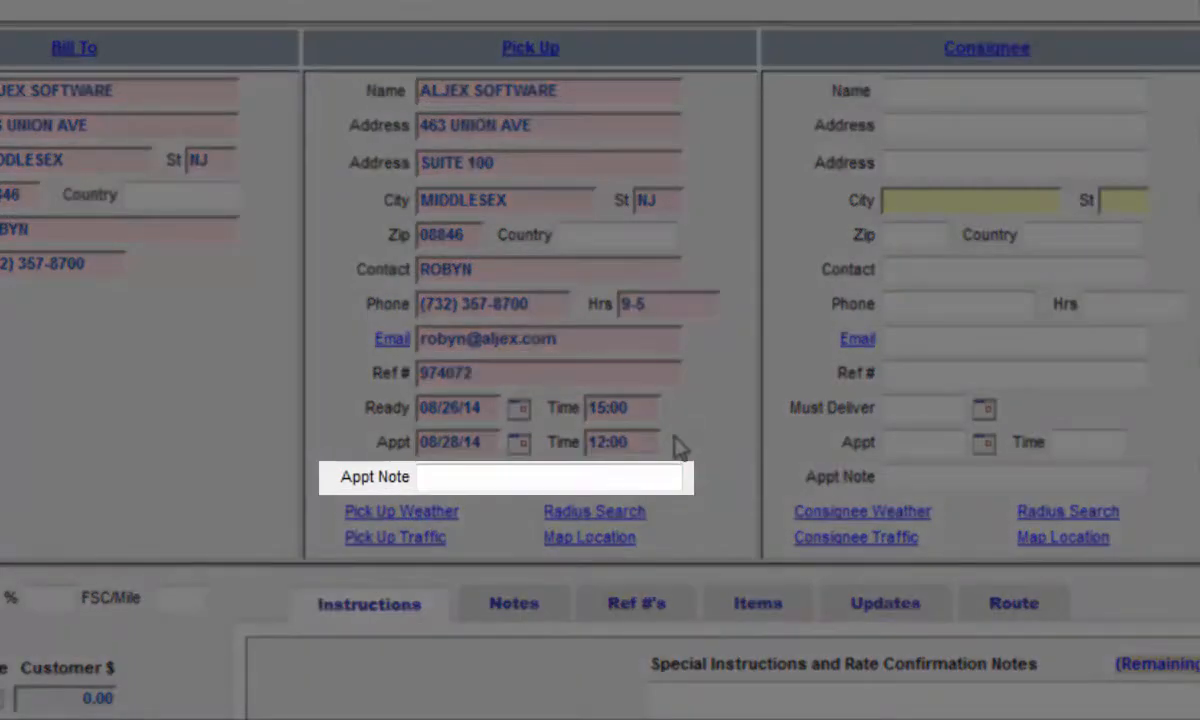
Step: Enter "Go to the back door" as the pickup appointment note
{"action": "left_click", "coordinate": [654, 470]}
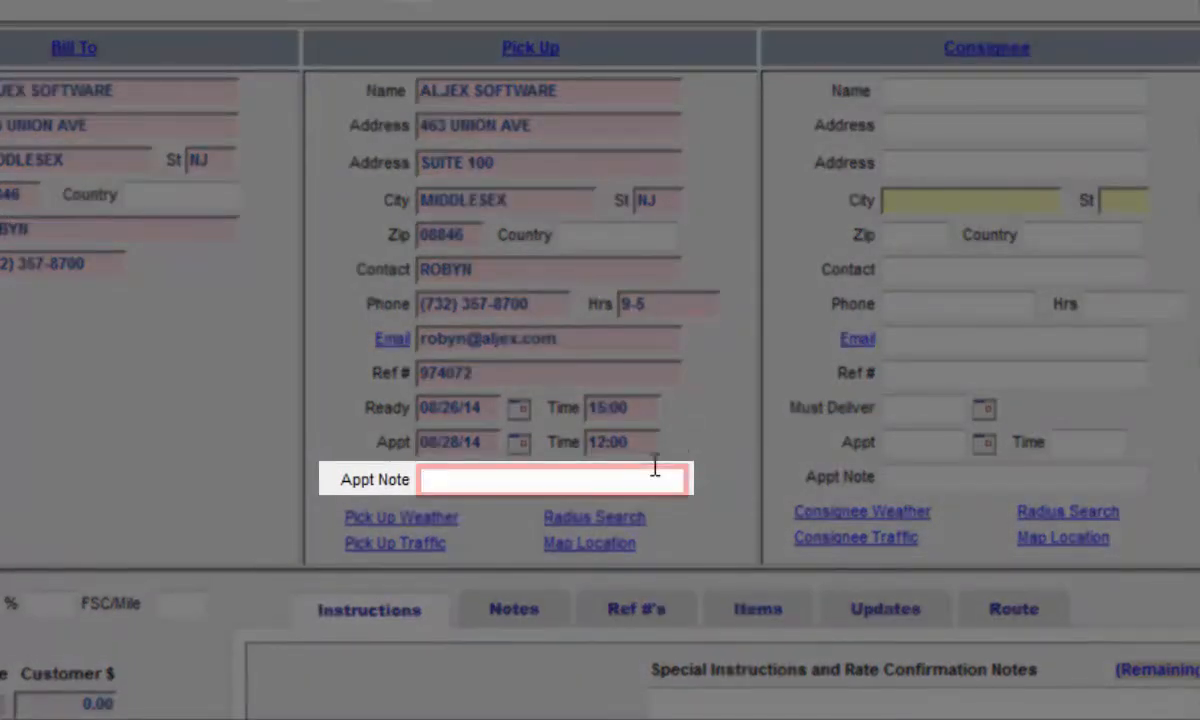
{"action": "type", "text": "Go"}
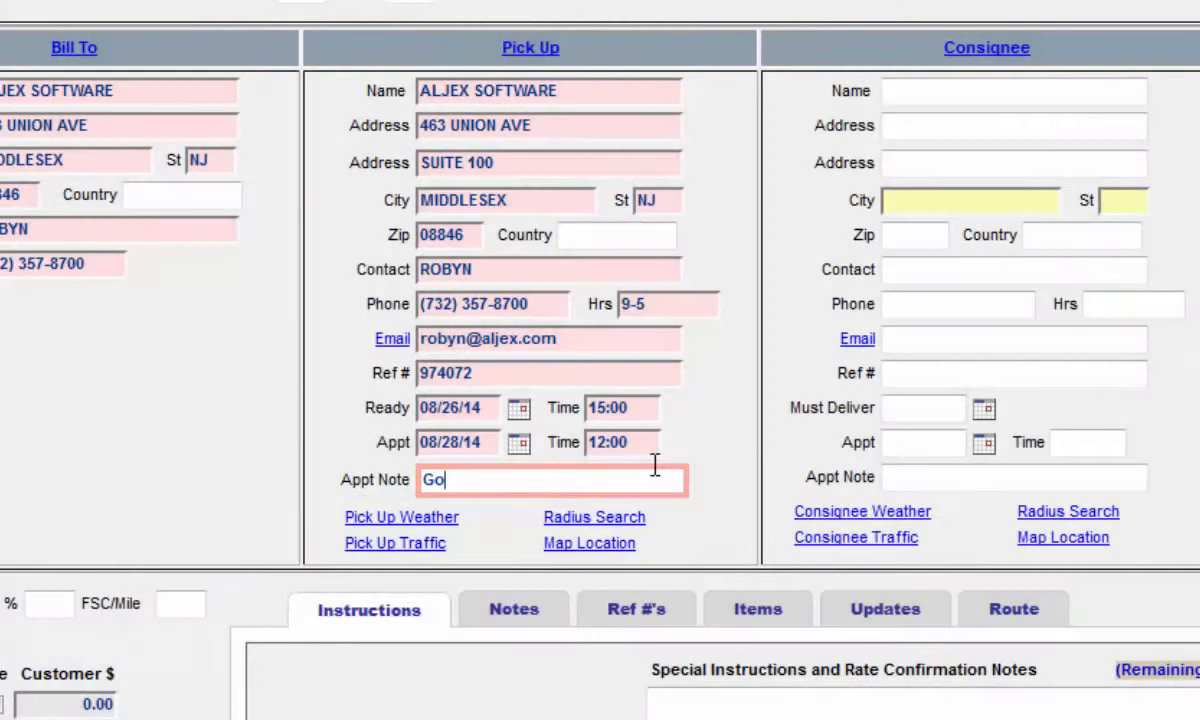
{"action": "type", "text": " to the back door"}
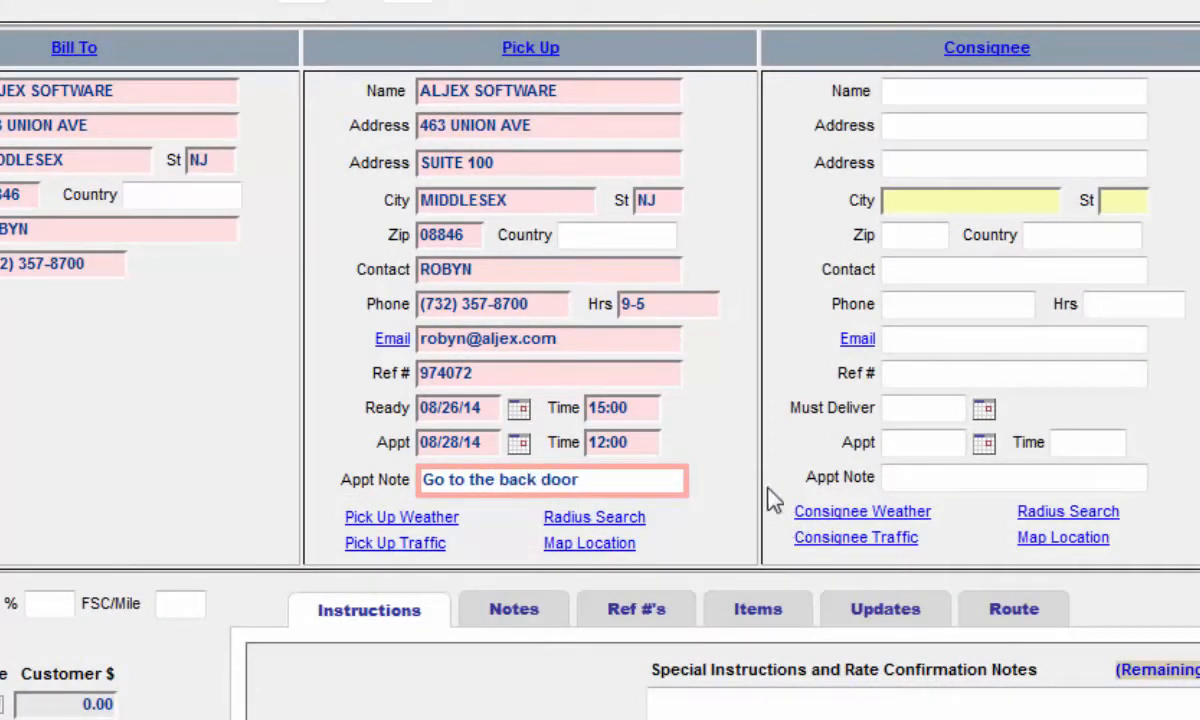
{"action": "left_click", "coordinate": [748, 472]}
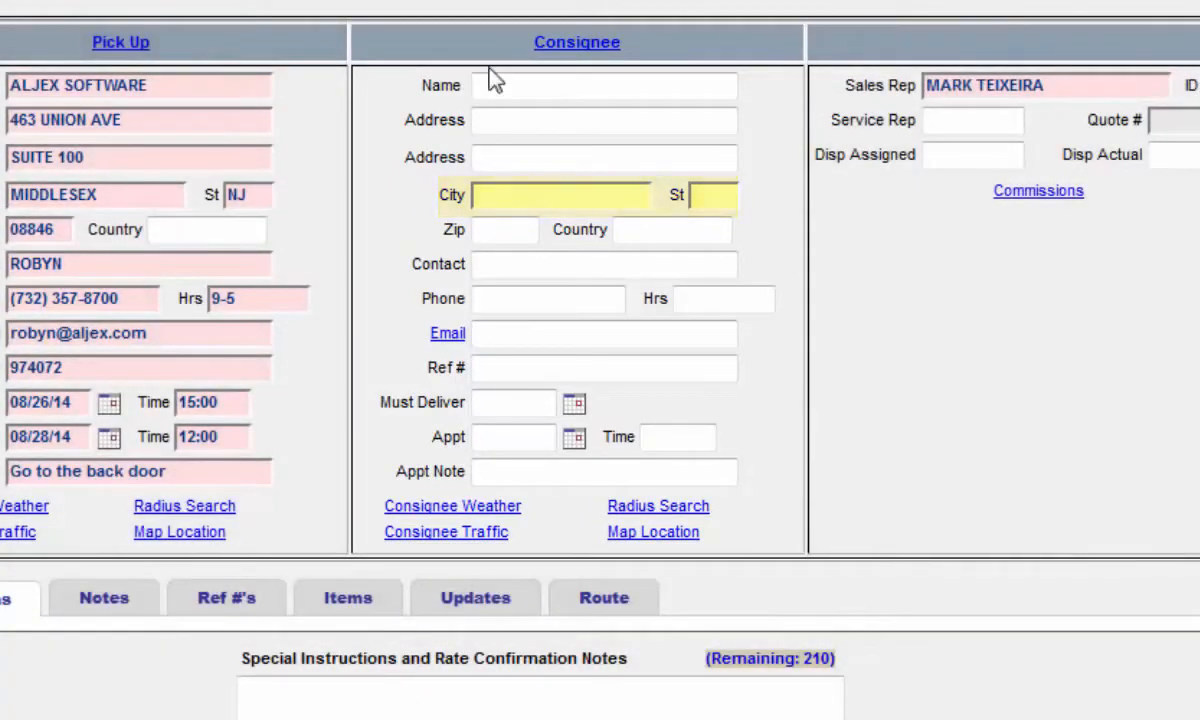
Step: Fill the Consignee section with the existing UNILEVER record and enter the consignee's reference number
{"action": "left_click", "coordinate": [595, 80]}
{"action": "type", "text": "unil"}
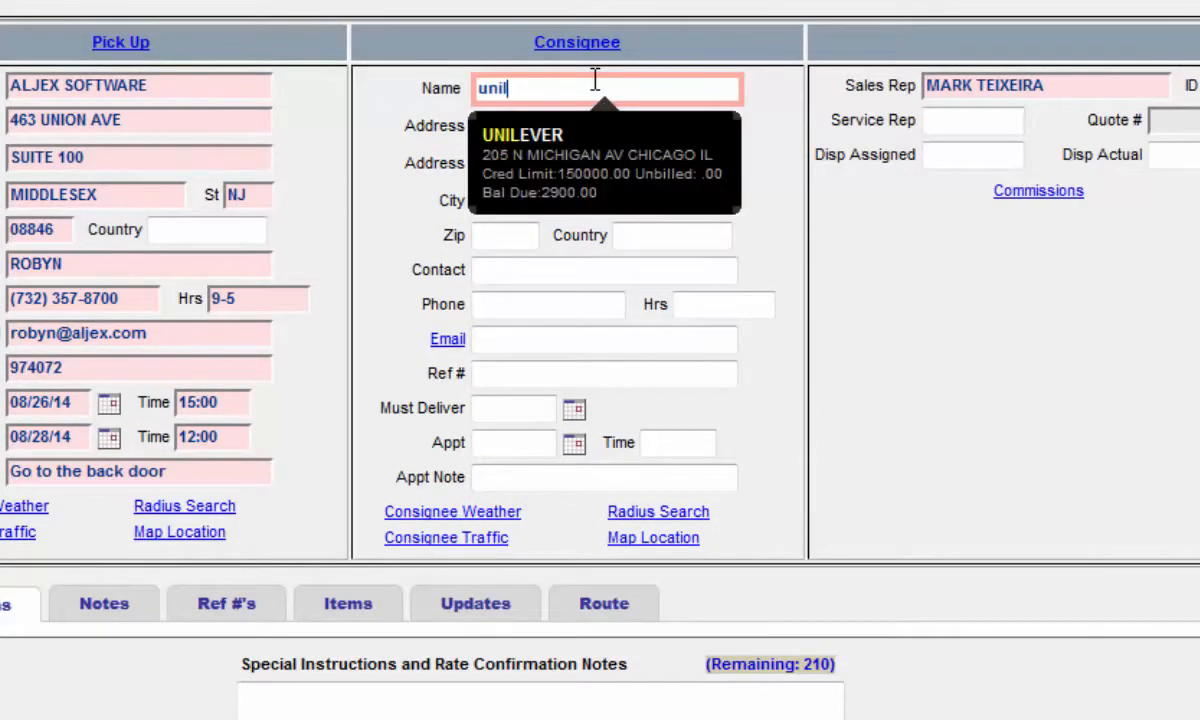
{"action": "key", "text": "Return"}
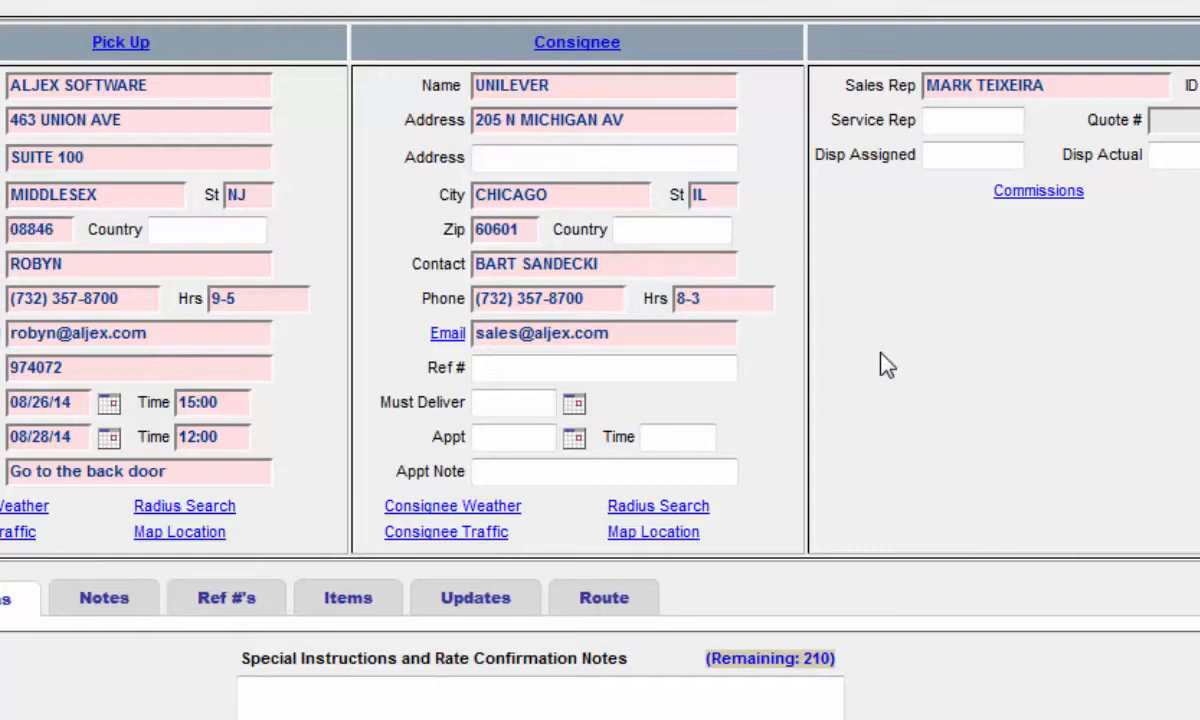
{"action": "left_click", "coordinate": [604, 370]}
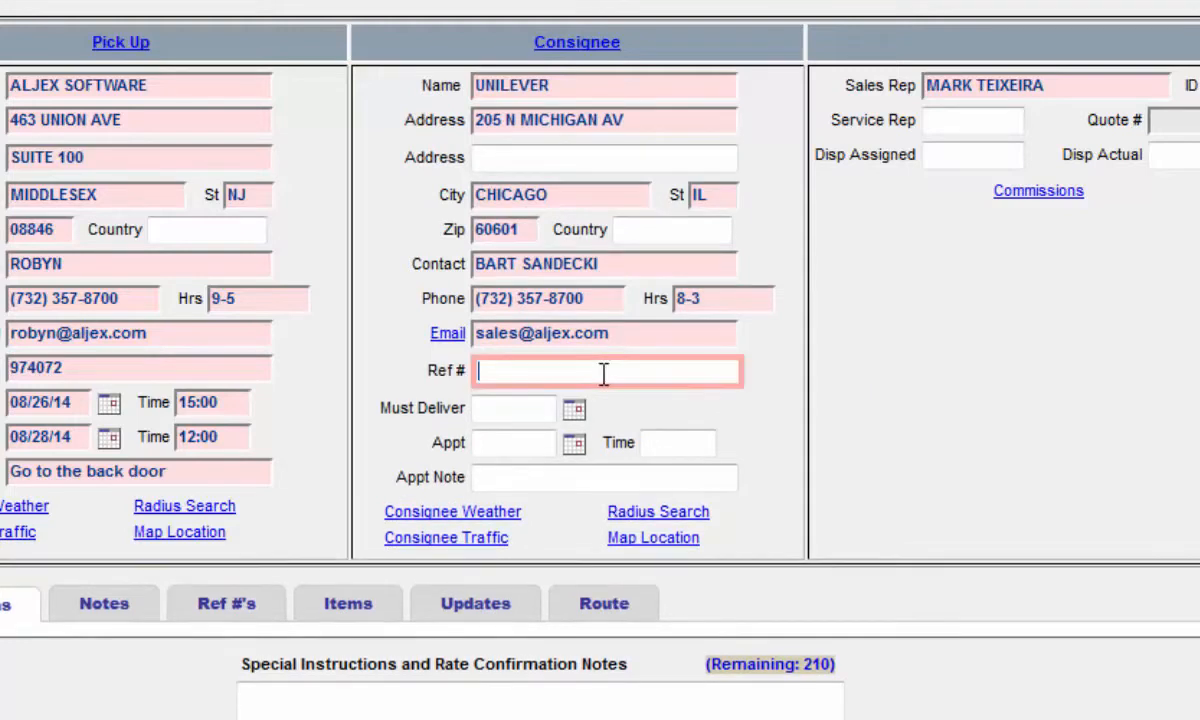
{"action": "type", "text": "4860245"}
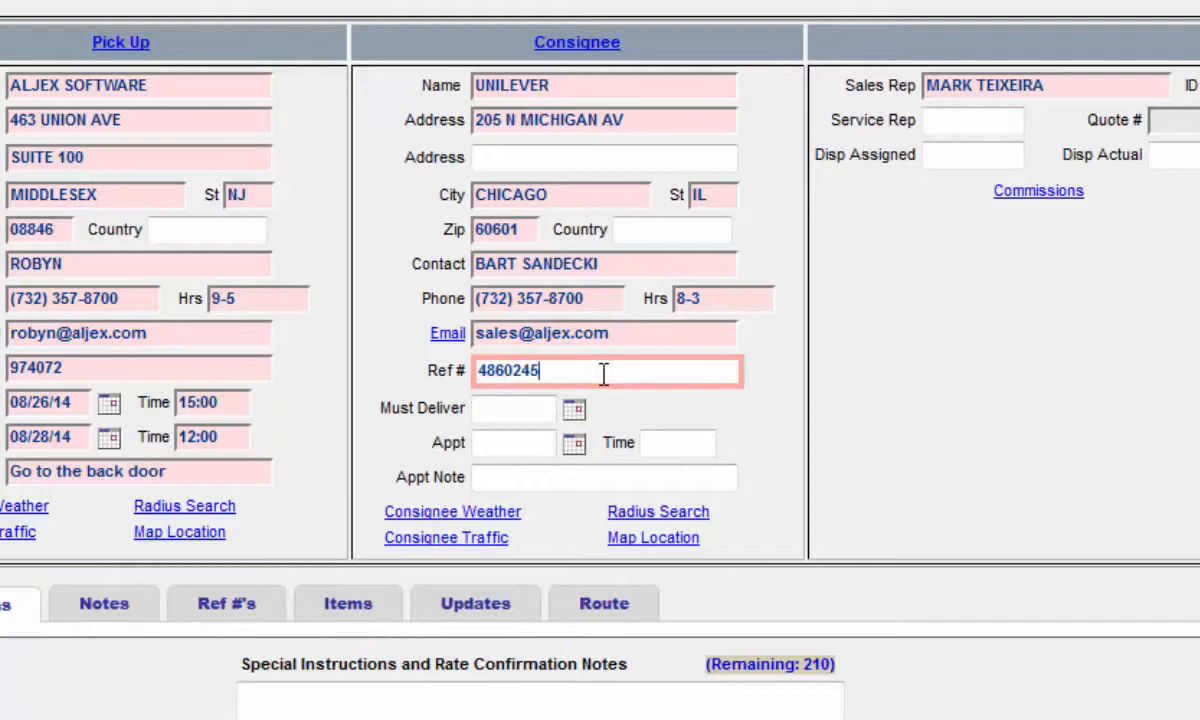
{"action": "left_click", "coordinate": [905, 414]}
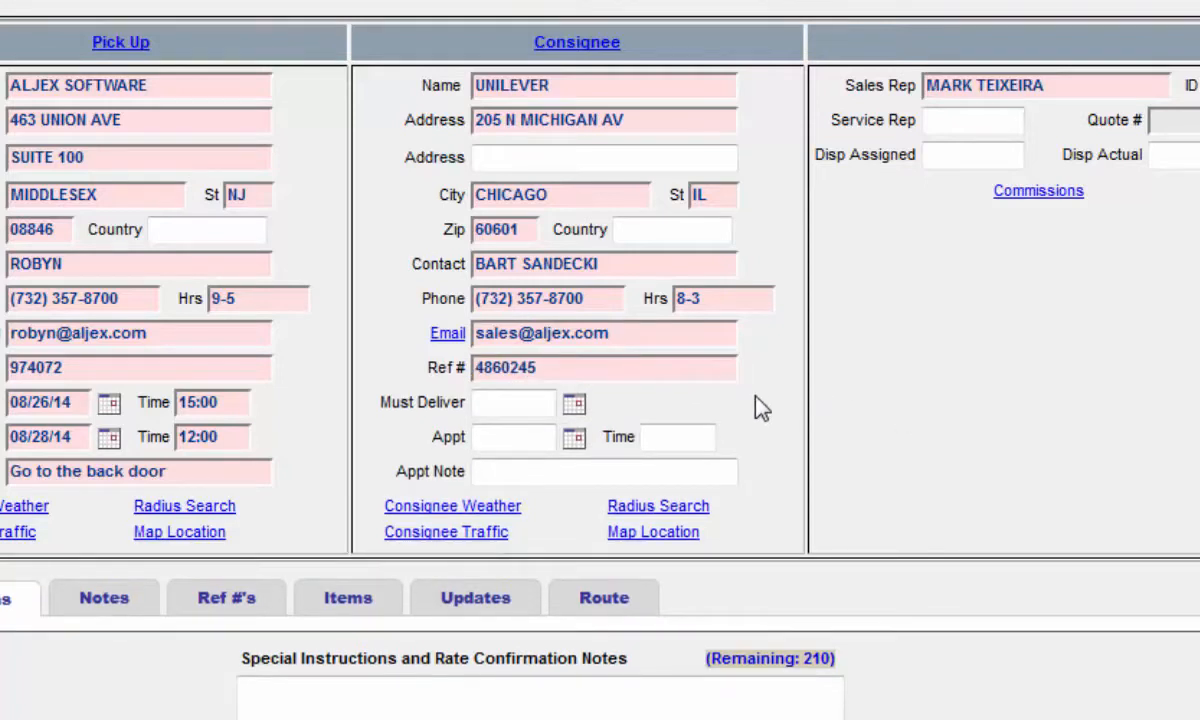
Step: Set the consignee's must-deliver date to 08/29/14 and the delivery appointment to 09/05/14 at 15:00
{"action": "left_click", "coordinate": [573, 437]}
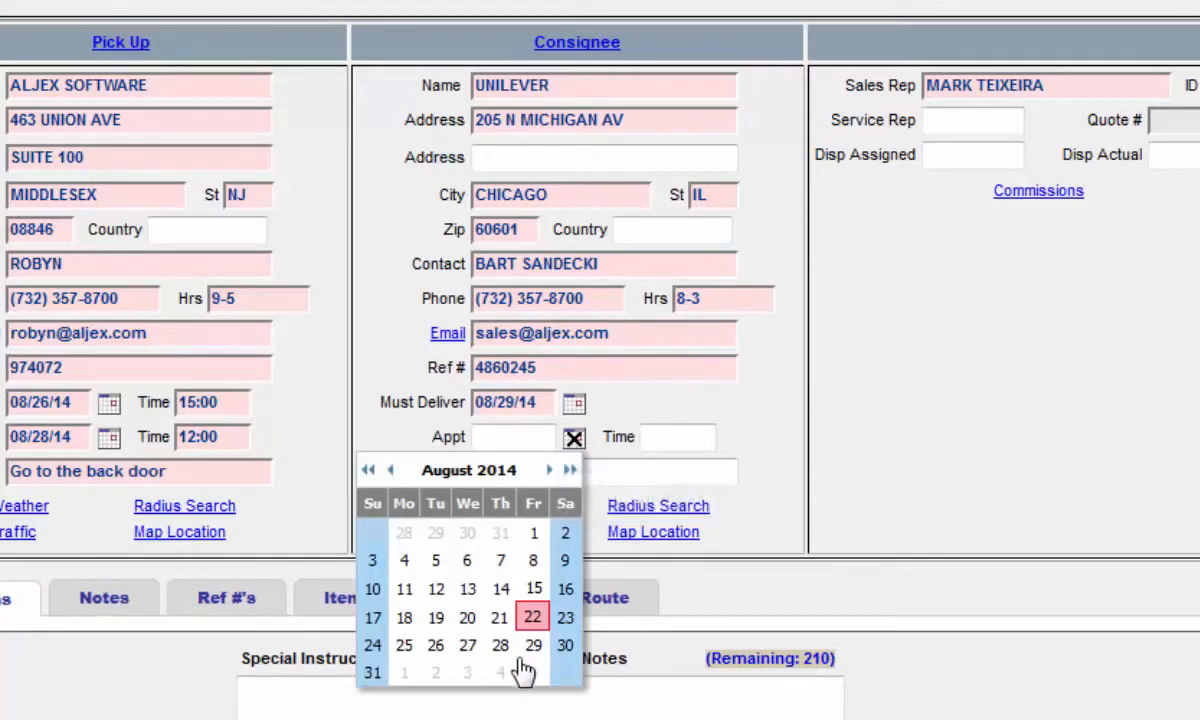
{"action": "left_click", "coordinate": [530, 676]}
{"action": "left_click", "coordinate": [681, 437]}
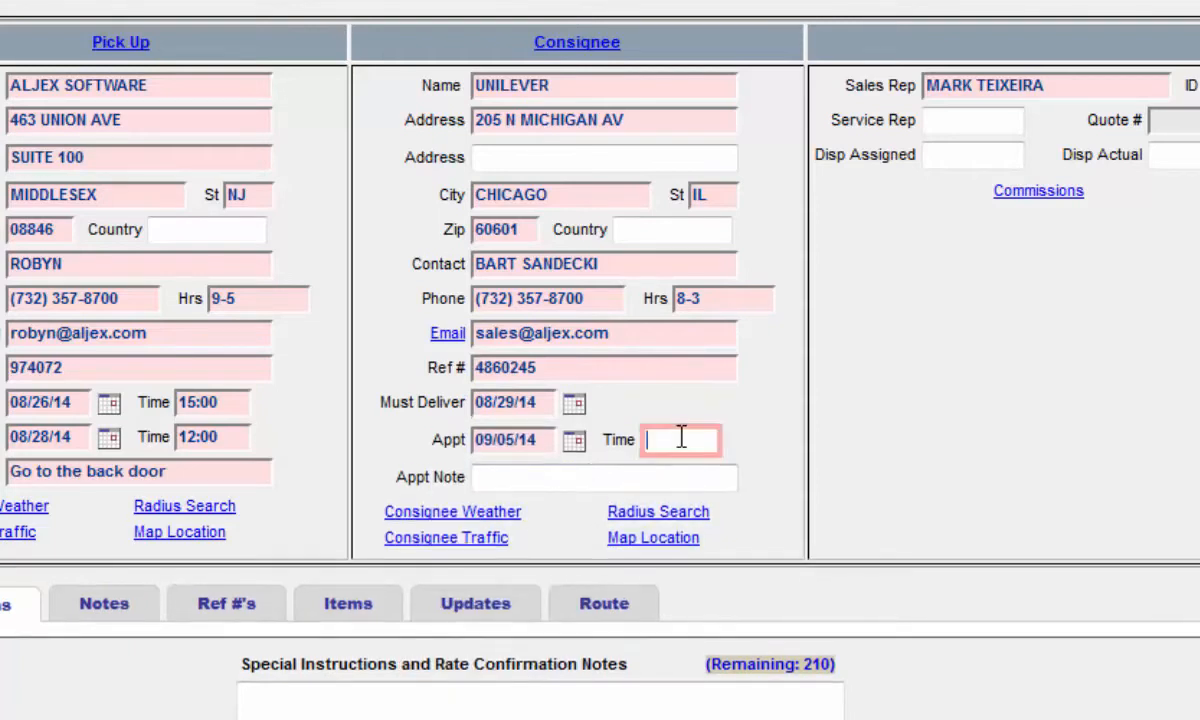
{"action": "type", "text": "15:00"}
{"action": "left_click", "coordinate": [824, 435]}
Step: Enter a consignee appointment note saying whom to ask for, and collapse the customer, pickup and consignee details
{"action": "left_click", "coordinate": [649, 474]}
{"action": "type", "text": "ASK FOR R"}
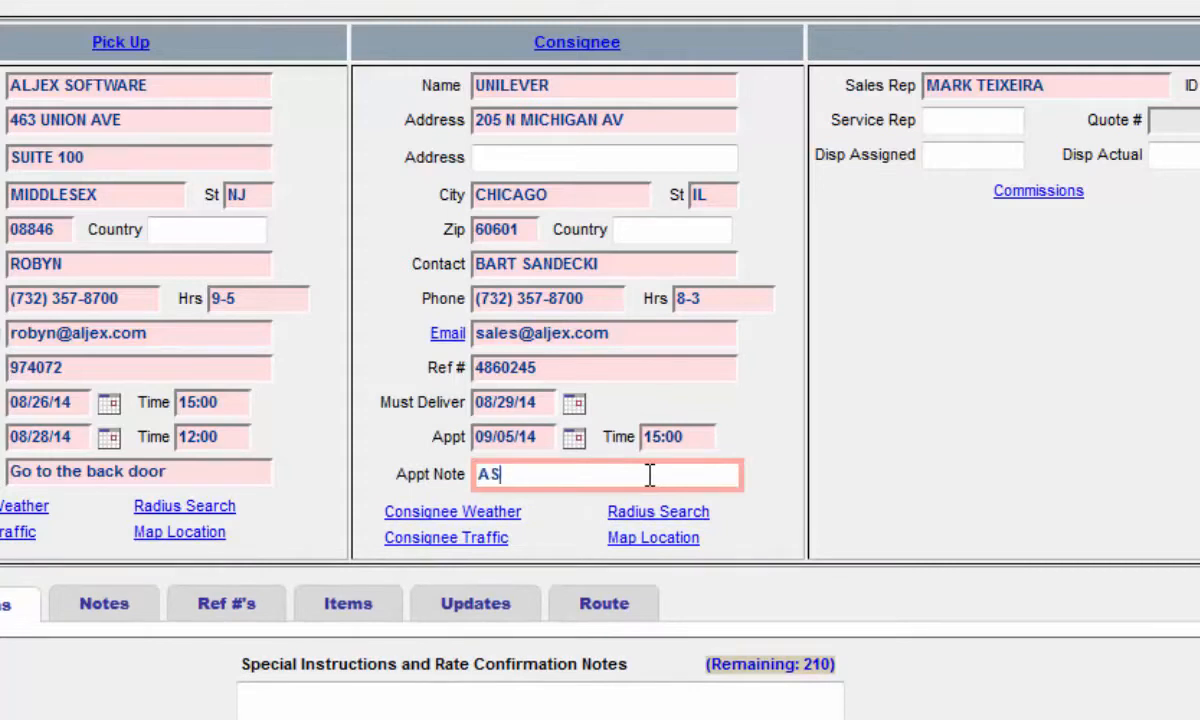
{"action": "type", "text": "ON"}
{"action": "left_click", "coordinate": [913, 455]}
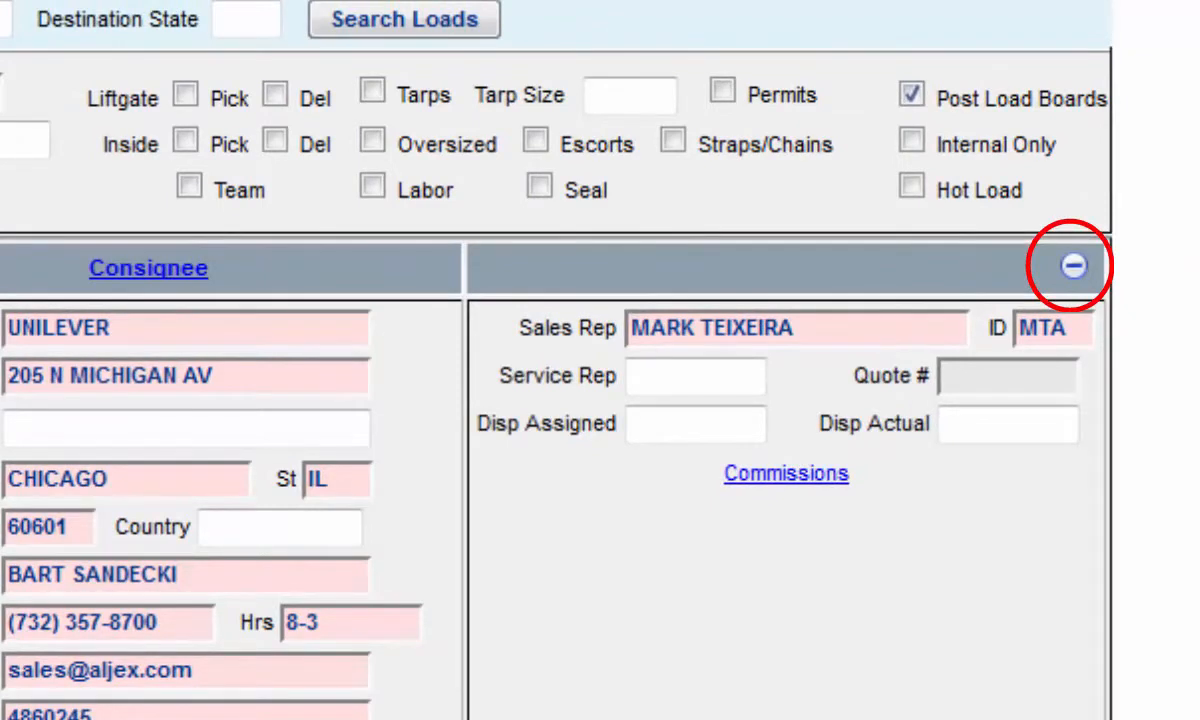
{"action": "left_click", "coordinate": [1073, 267]}
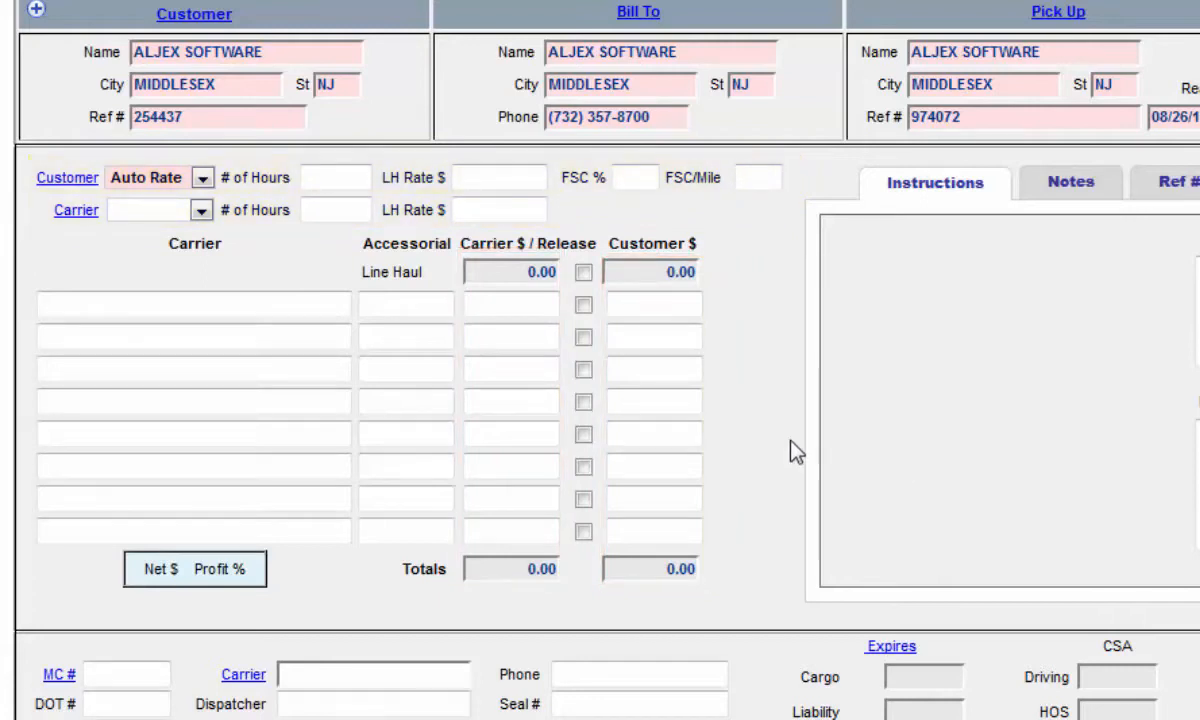
Step: Set both the customer and carrier rate types to Flat Rate
{"action": "left_click", "coordinate": [202, 180]}
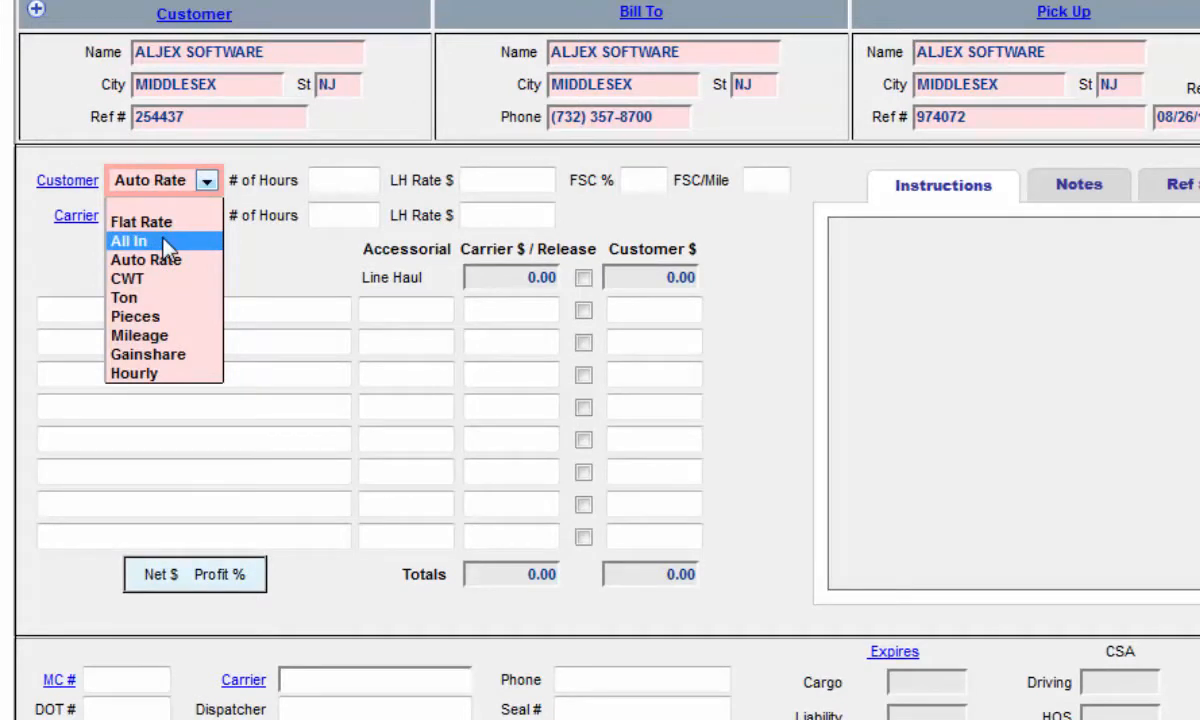
{"action": "key", "text": "Up"}
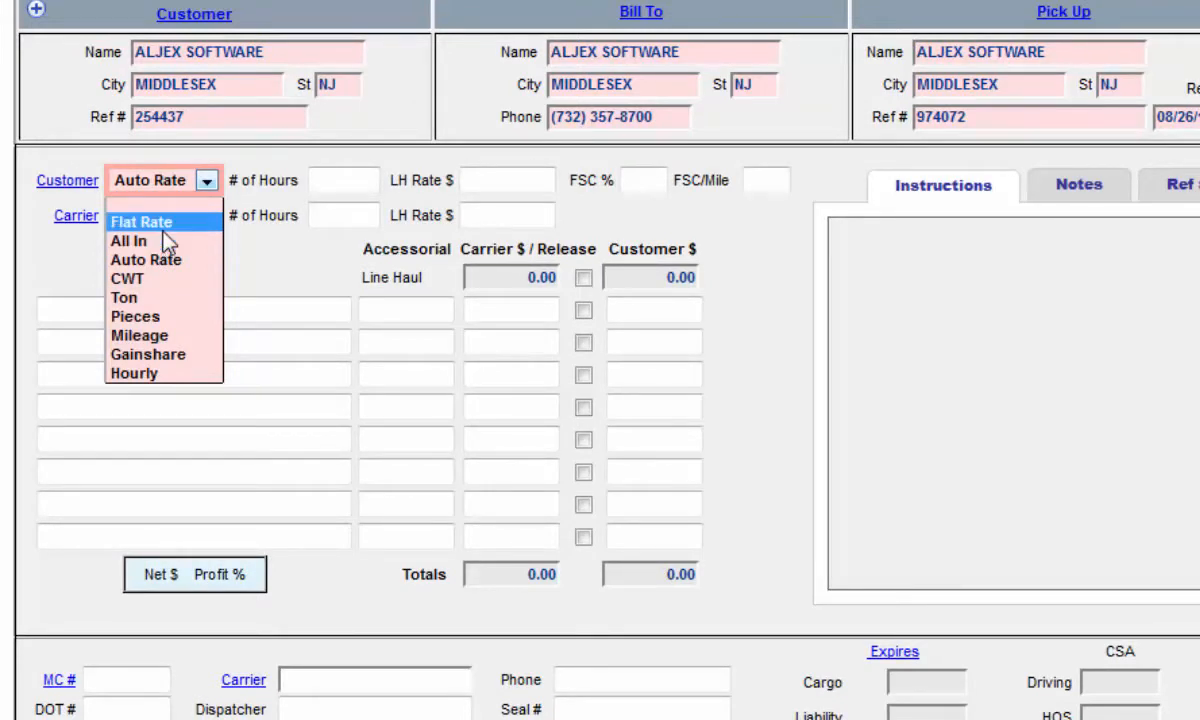
{"action": "key", "text": "Return"}
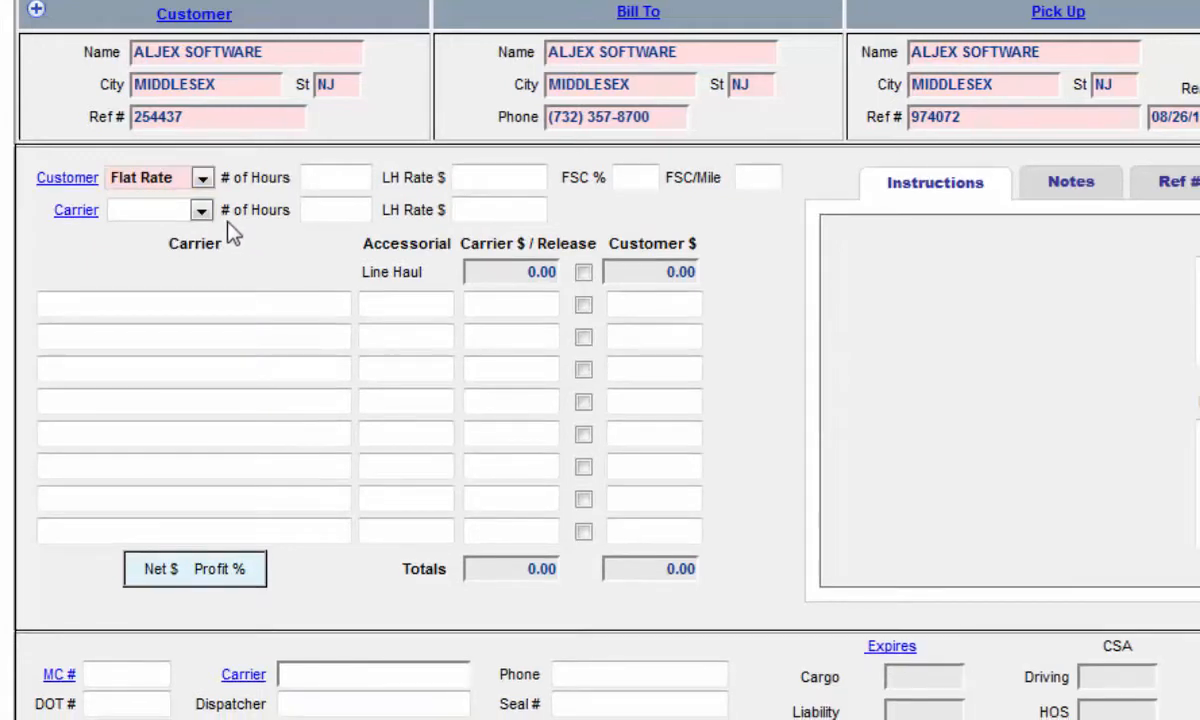
{"action": "left_click", "coordinate": [201, 210]}
{"action": "key", "text": "Return"}
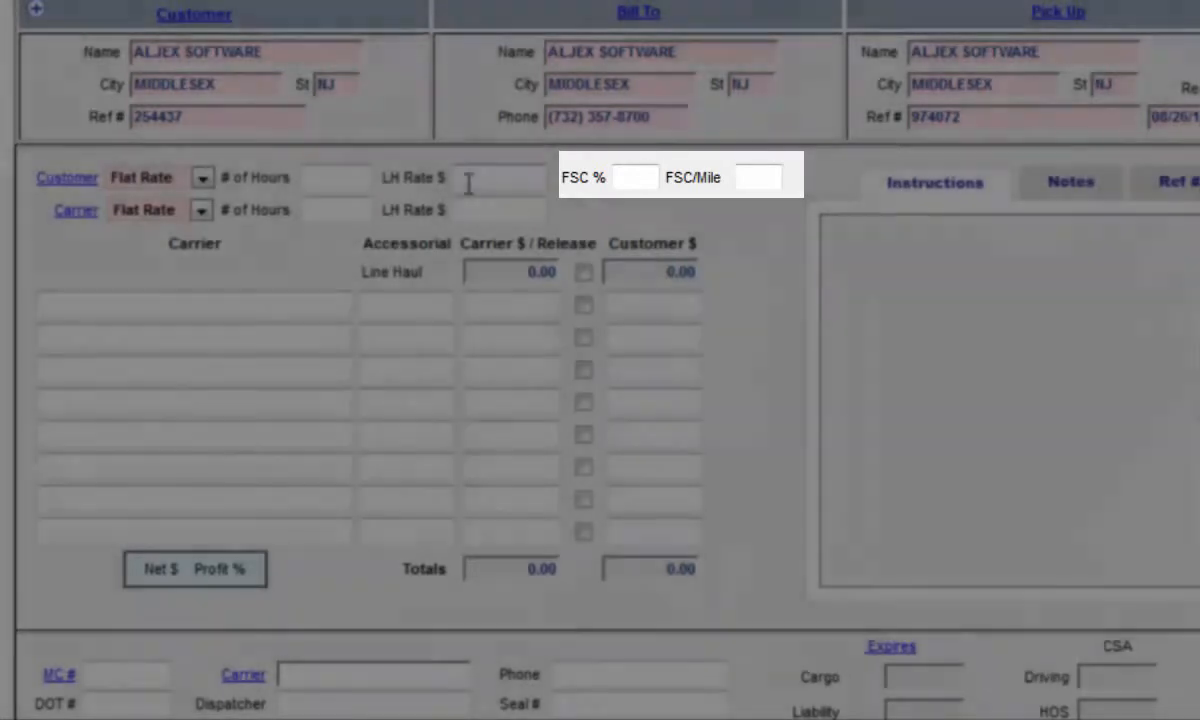
Step: Set the customer's line haul rate to $1500 and the fuel surcharge to 5 percent
{"action": "left_click", "coordinate": [469, 183]}
{"action": "type", "text": "1500"}
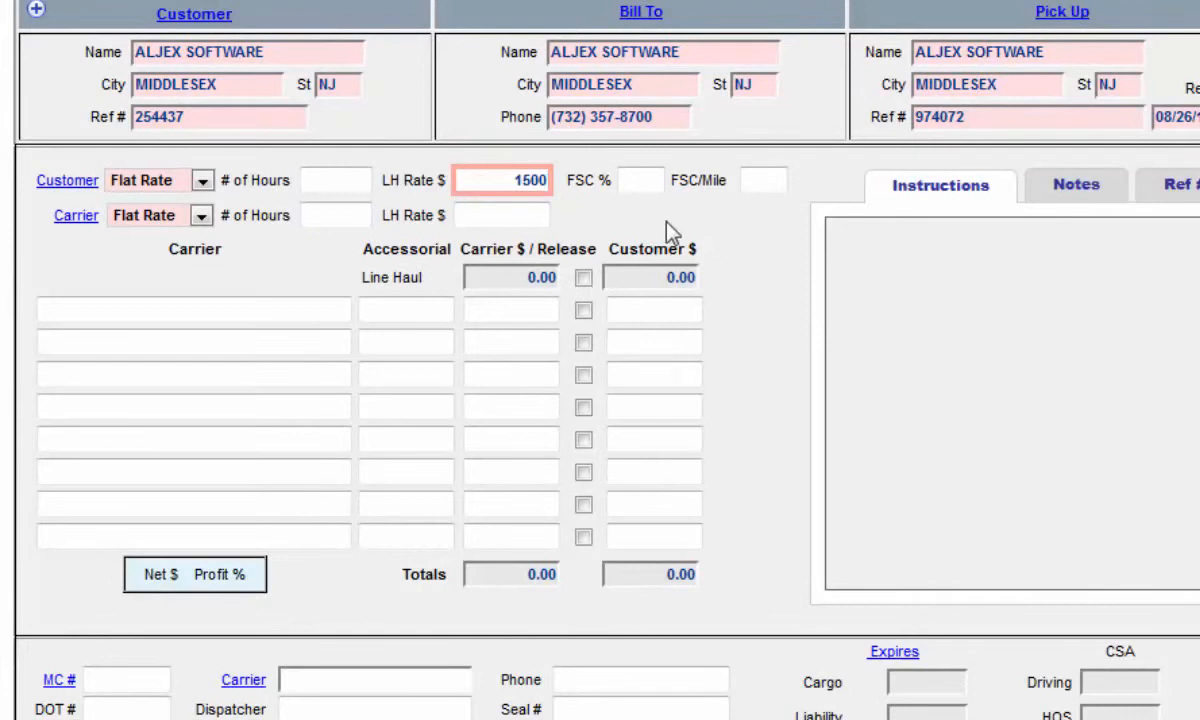
{"action": "left_click", "coordinate": [631, 218]}
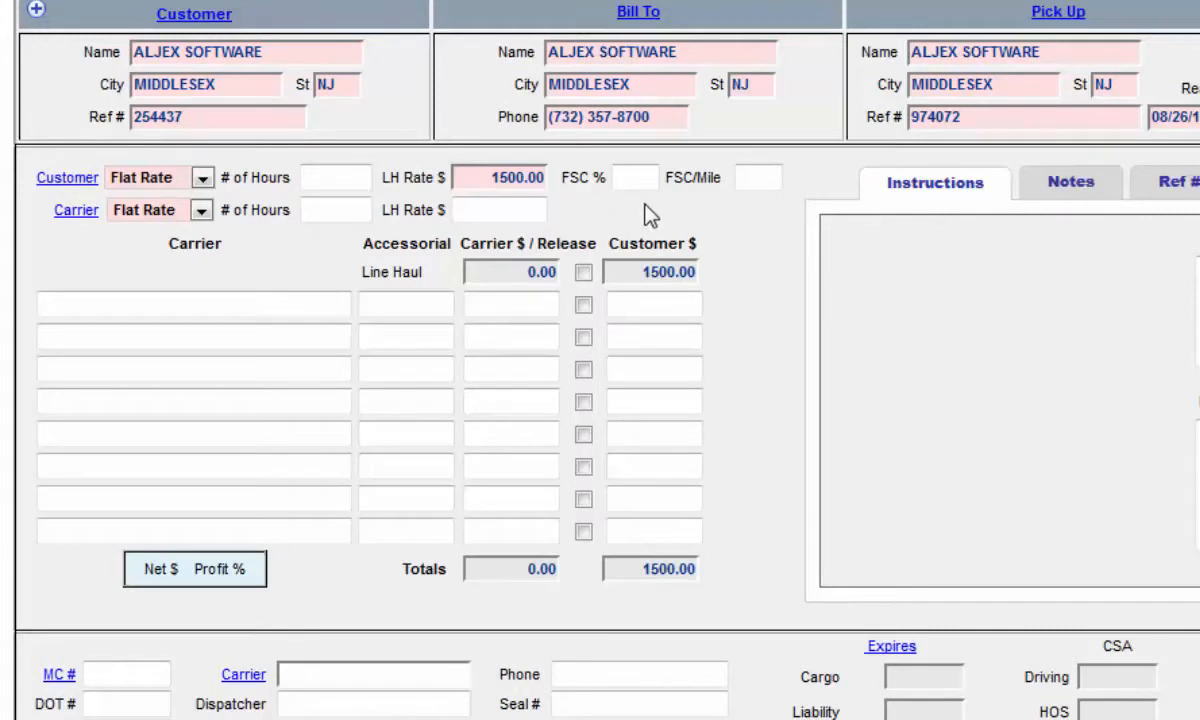
{"action": "left_click", "coordinate": [637, 180]}
{"action": "type", "text": "5"}
{"action": "left_click", "coordinate": [585, 230]}
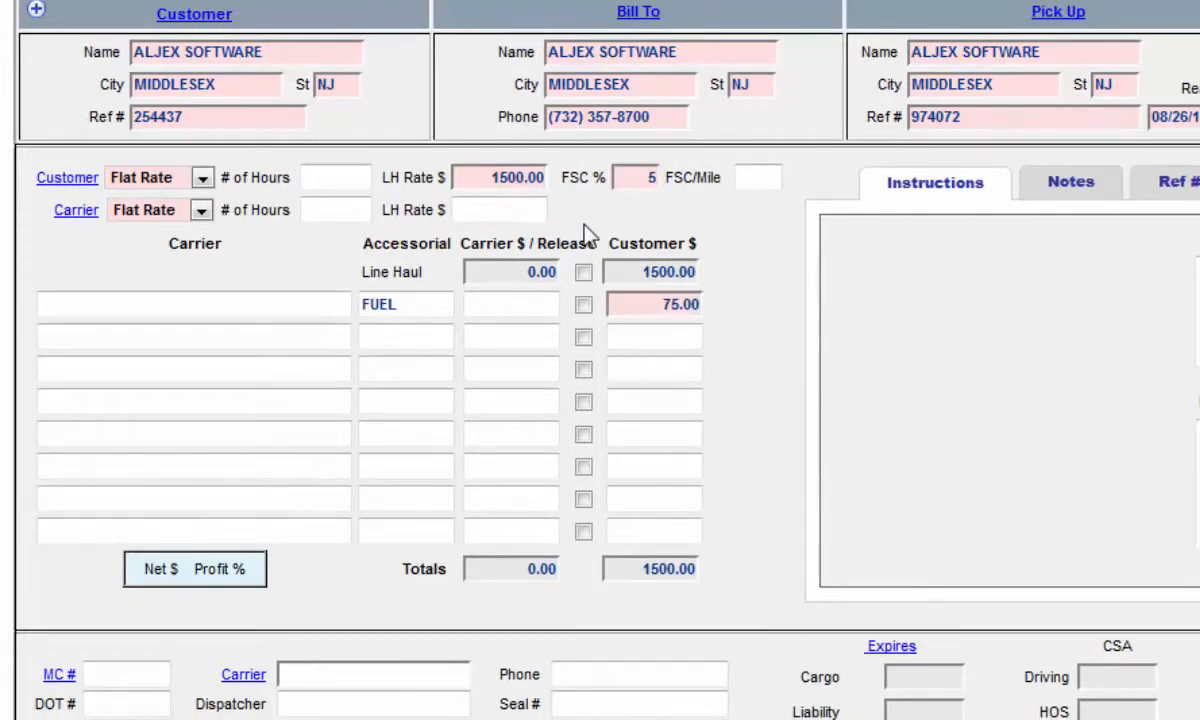
Step: Add a LIFT (lift gate) accessorial below the fuel line with a customer charge of $100
{"action": "left_click", "coordinate": [415, 337]}
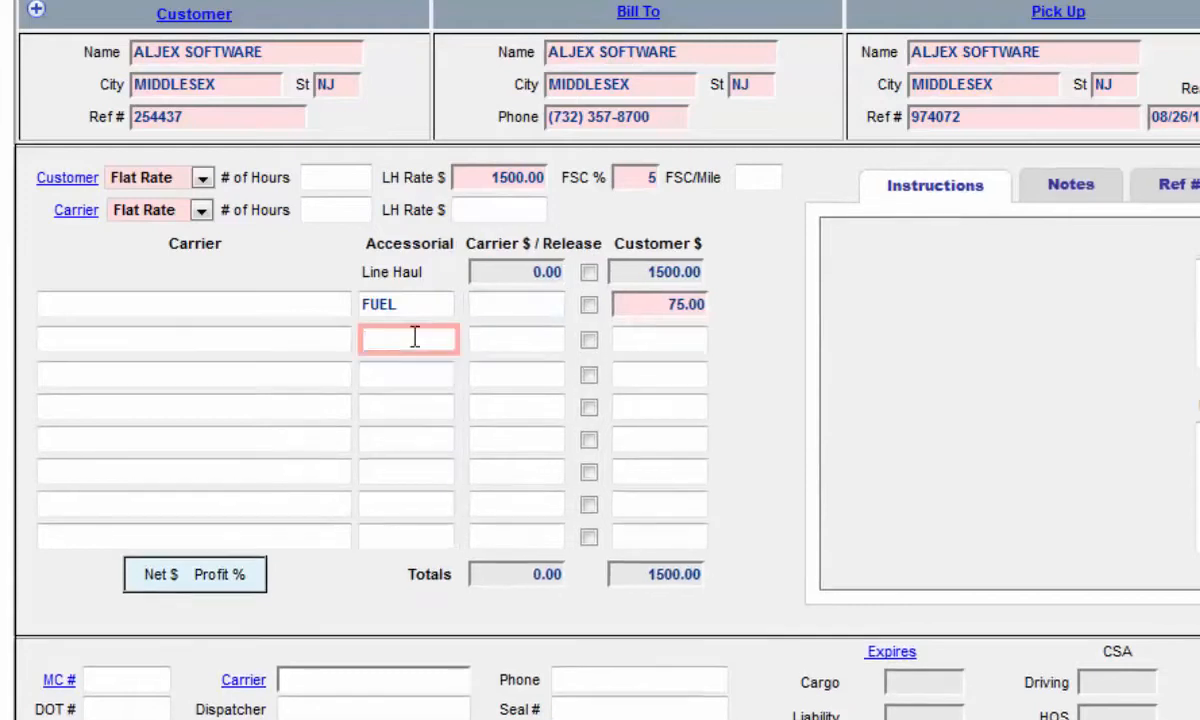
{"action": "type", "text": "LIFT"}
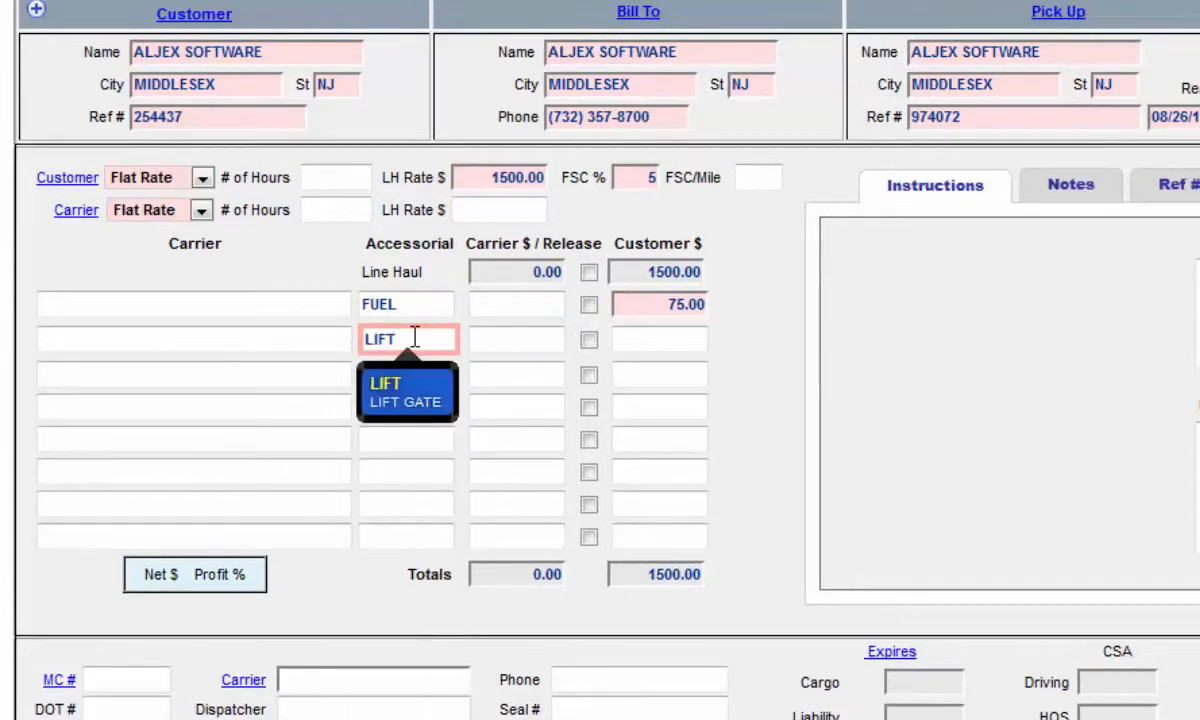
{"action": "left_click", "coordinate": [410, 400]}
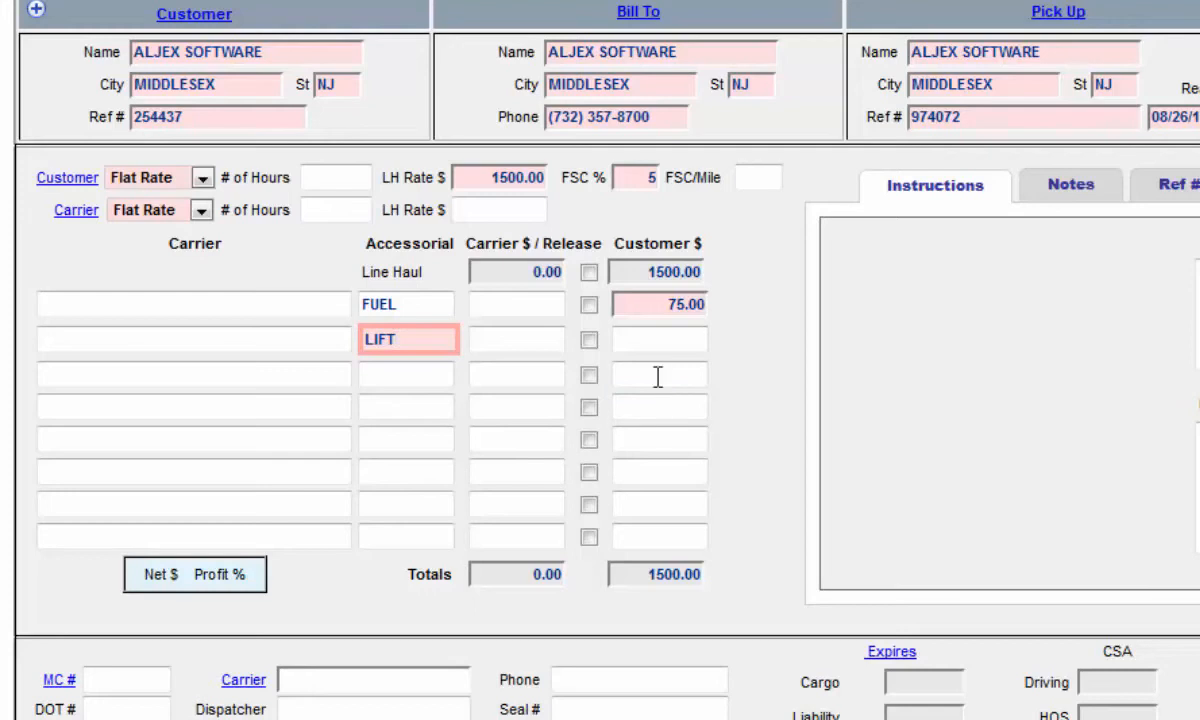
{"action": "left_click", "coordinate": [650, 340]}
{"action": "type", "text": "100"}
{"action": "left_click", "coordinate": [790, 357]}
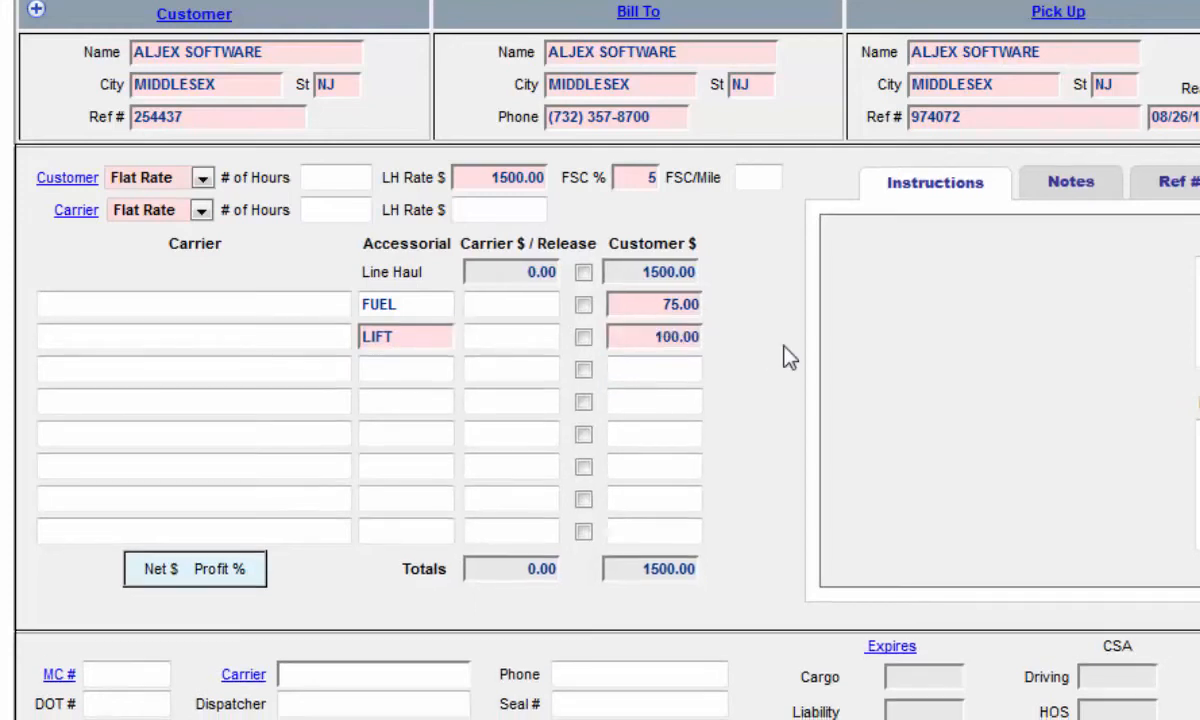
Step: Keep the carrier rate type at Flat Rate and set the carrier's line haul rate to $1100
{"action": "left_click", "coordinate": [202, 210]}
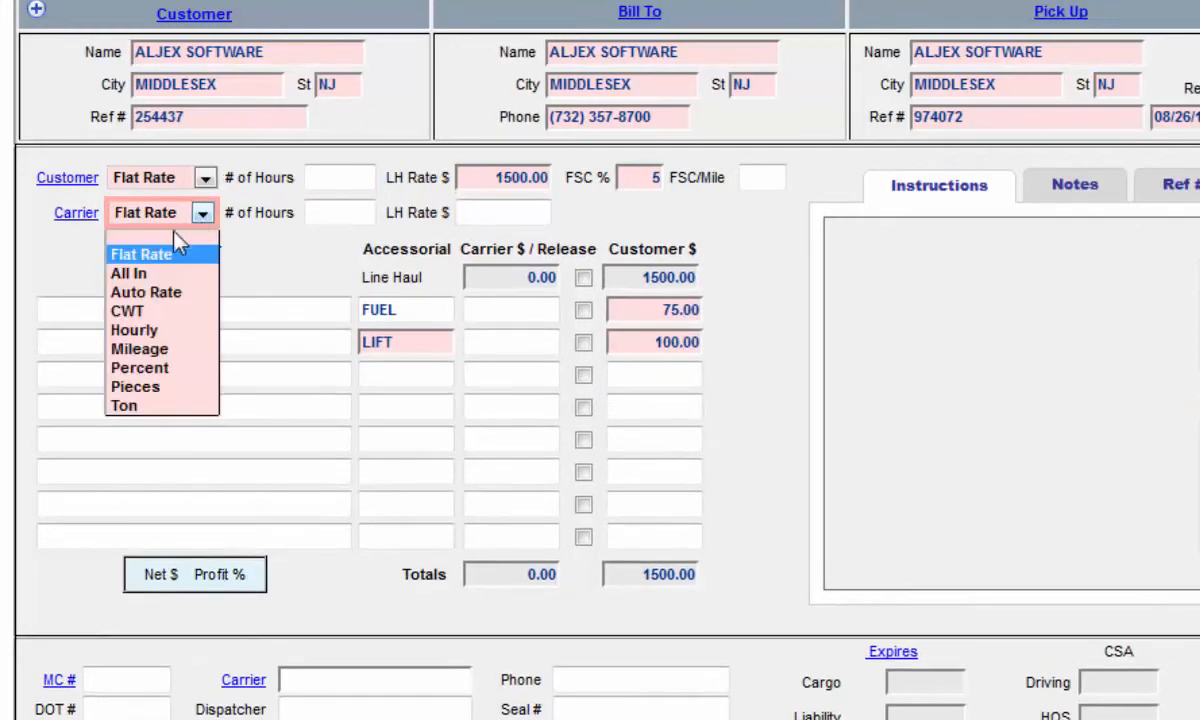
{"action": "left_click", "coordinate": [155, 252]}
{"action": "left_click", "coordinate": [304, 258]}
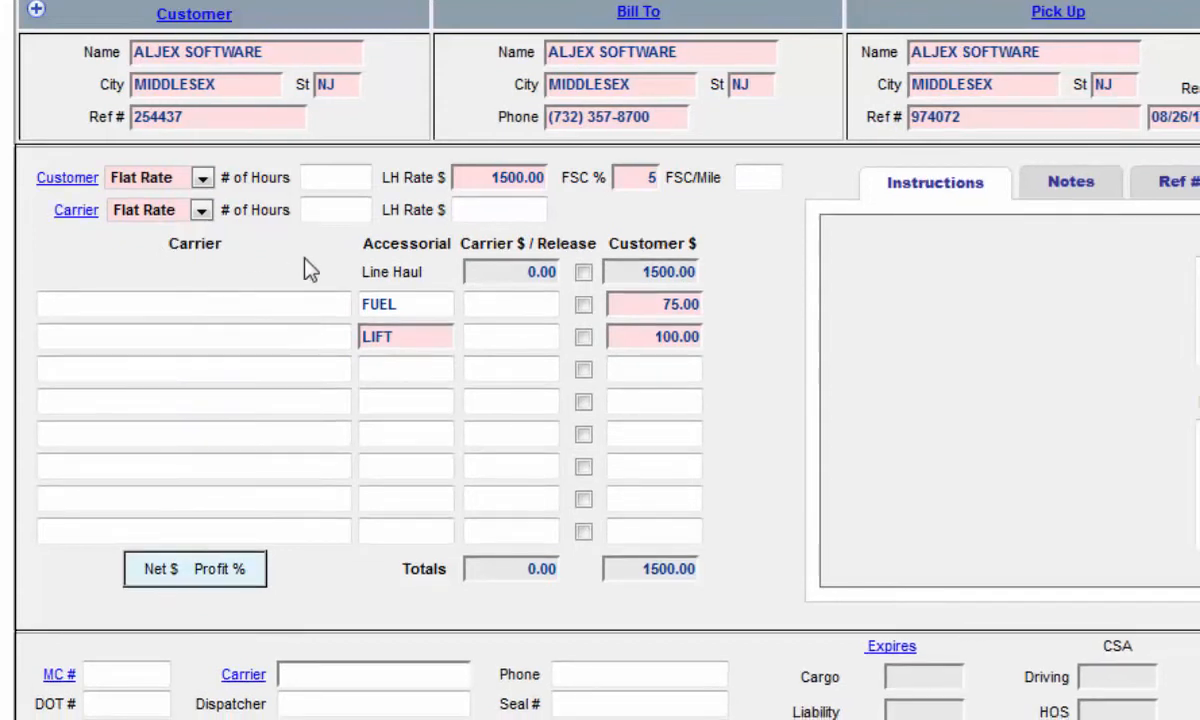
{"action": "left_click", "coordinate": [482, 213]}
{"action": "type", "text": "1100"}
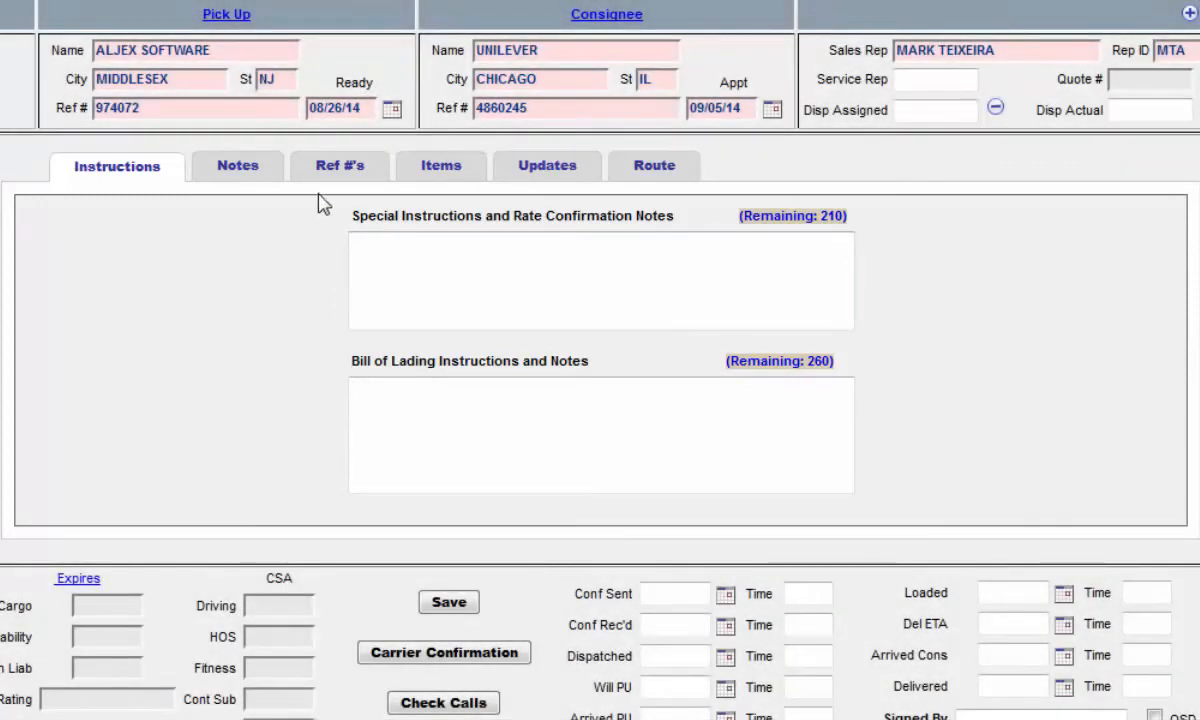
Step: Look through the shipment's Notes and Ref #'s sections and save the shipment
{"action": "left_click", "coordinate": [262, 178]}
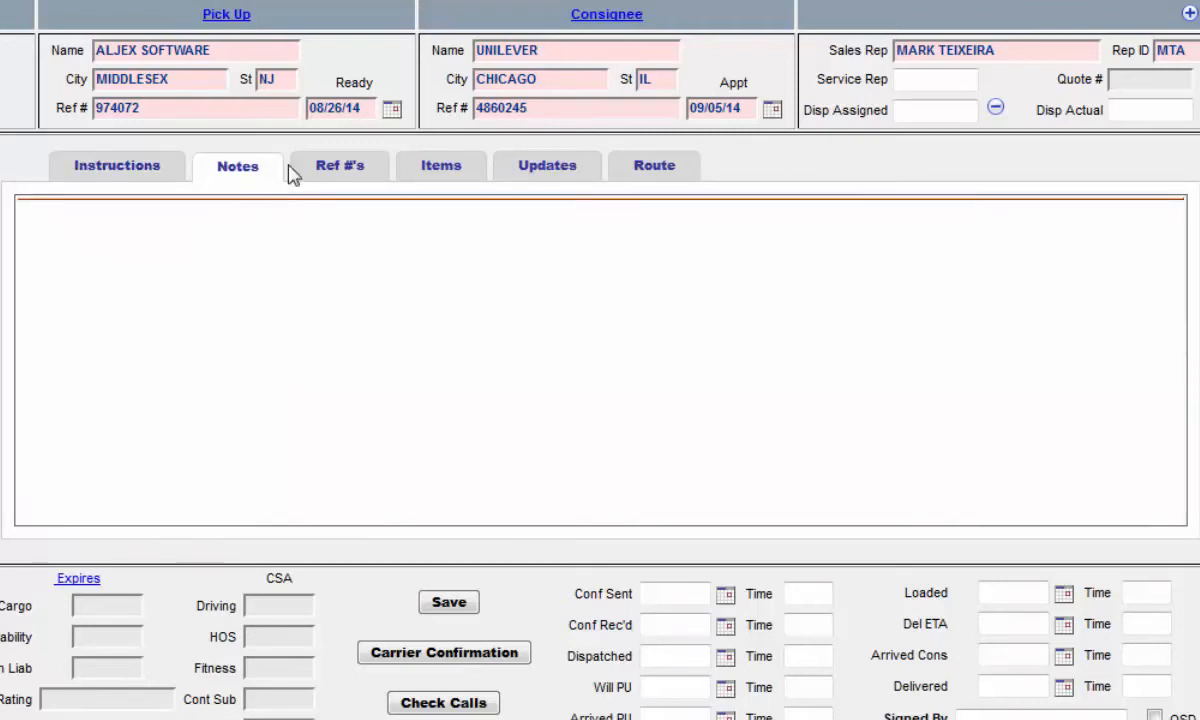
{"action": "left_click", "coordinate": [371, 171]}
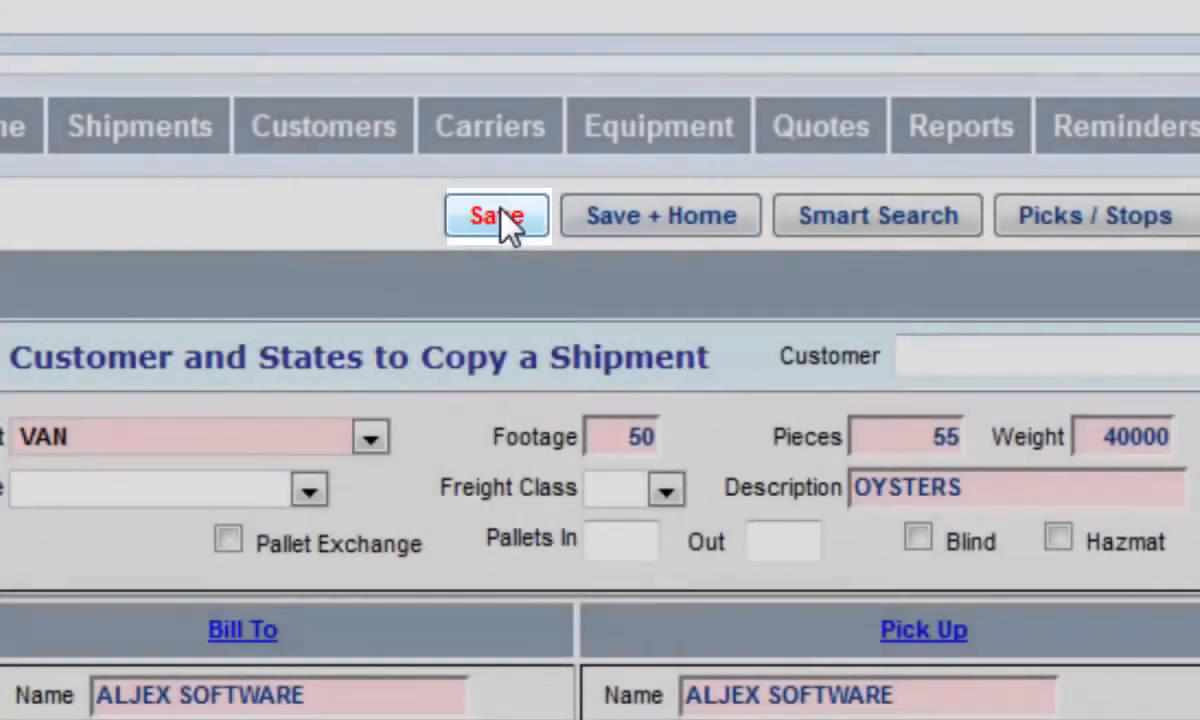
{"action": "left_click", "coordinate": [499, 212]}
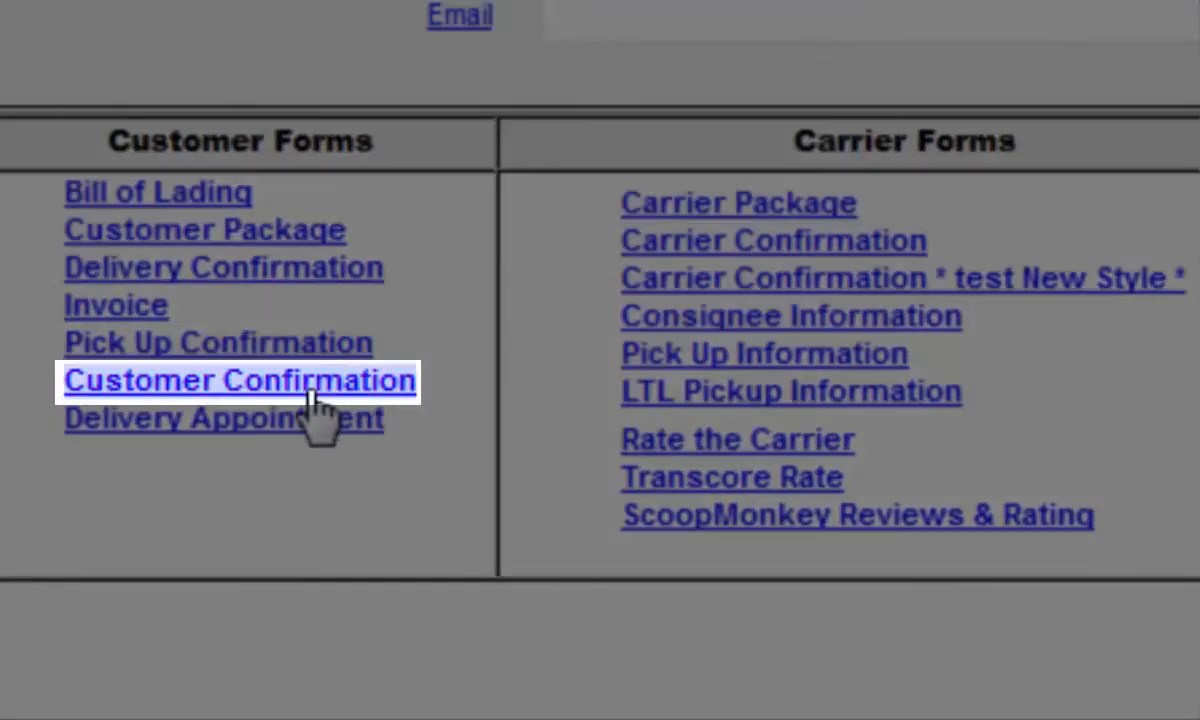
Step: View the output options of the Customer Confirmation form, and return to the home page
{"action": "left_click", "coordinate": [310, 385]}
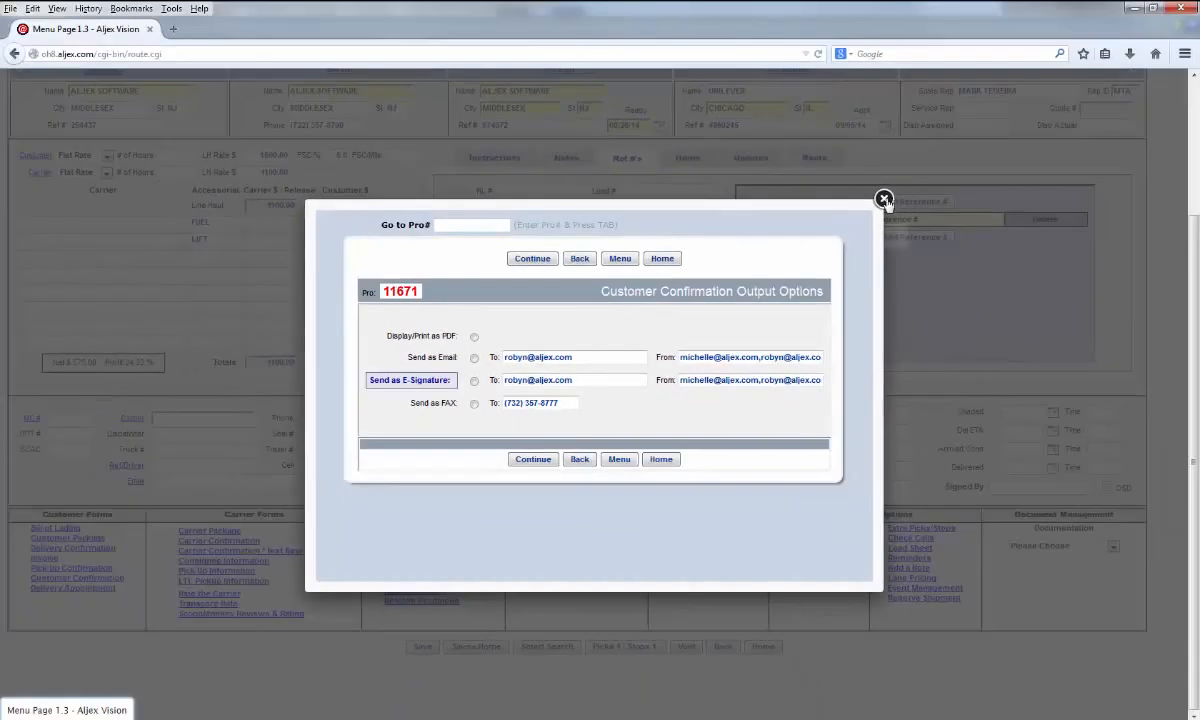
{"action": "left_click", "coordinate": [936, 169]}
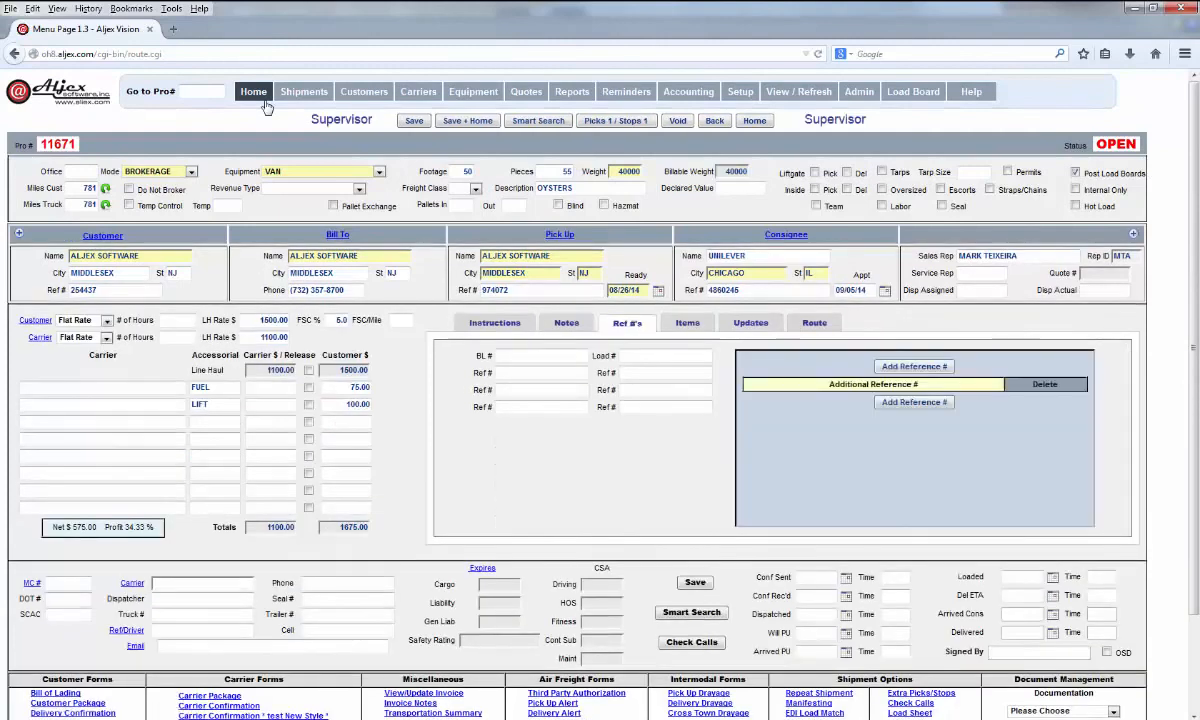
{"action": "left_click", "coordinate": [267, 93]}
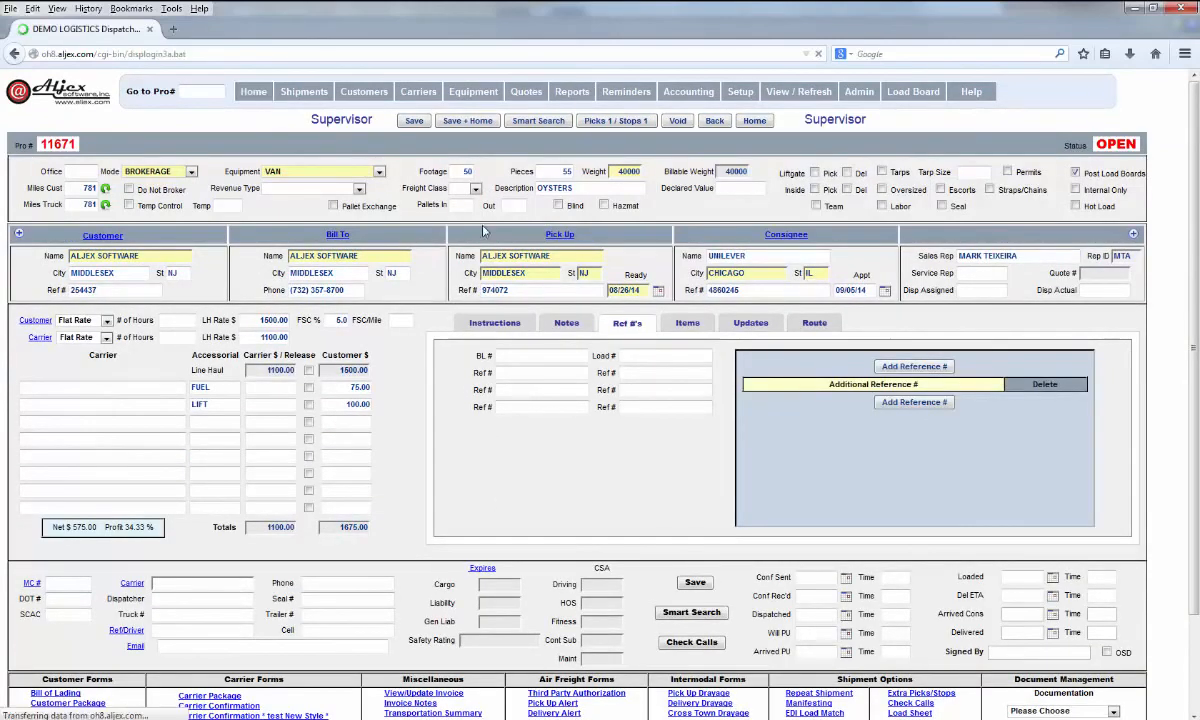